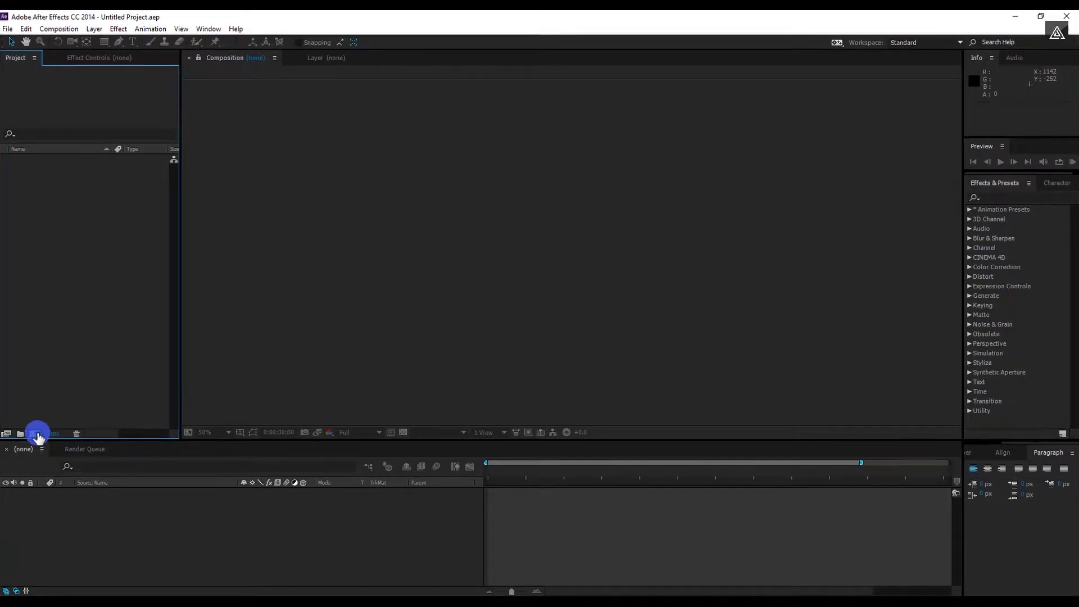
# Create the 'Morph Animation' composition at 1920×1080, 60 fps, 10 seconds long.
pyautogui.click(39, 436)
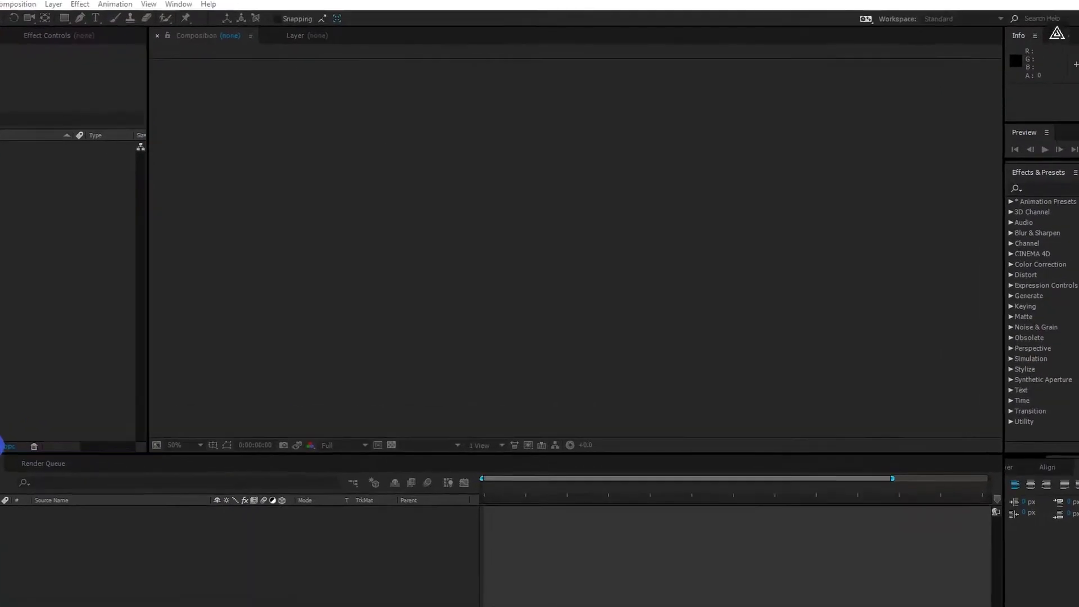
pyautogui.write('Morph Animation')
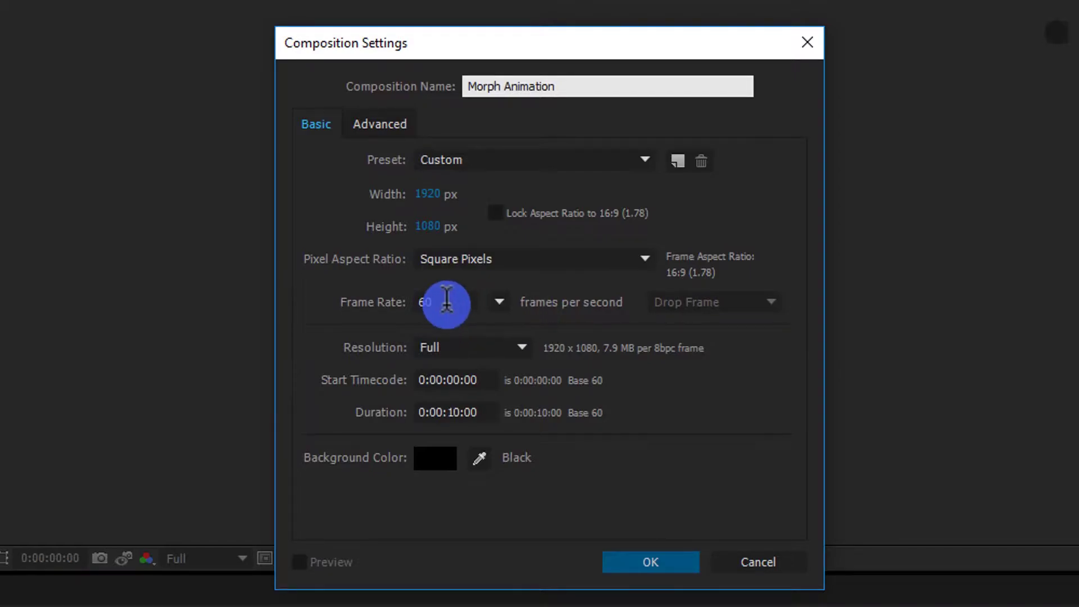
pyautogui.moveTo(447, 301); pyautogui.dragTo(389, 301)
pyautogui.click(534, 326)
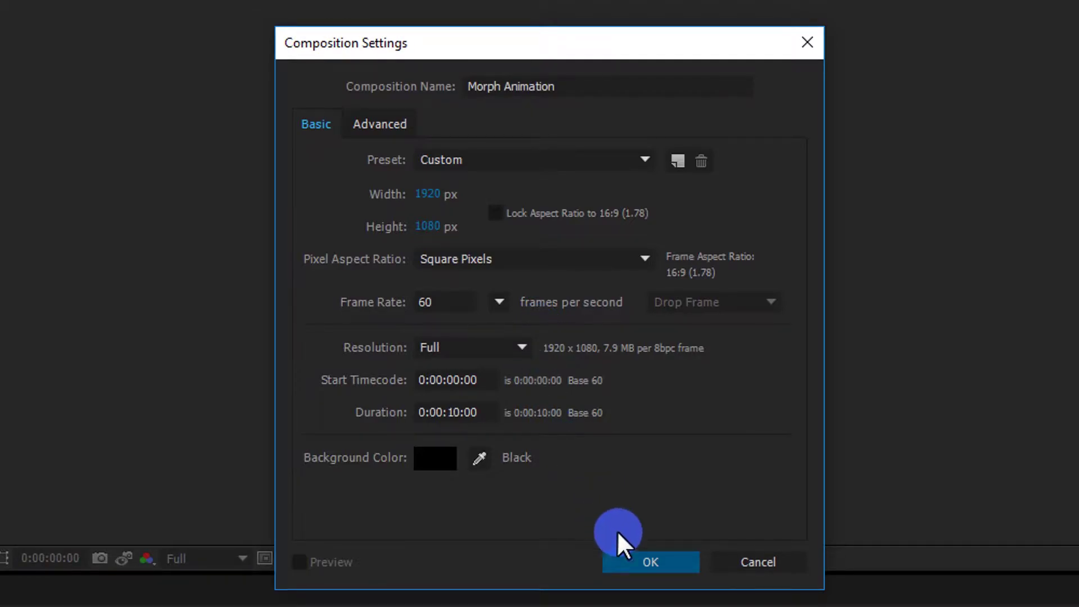
pyautogui.click(628, 555)
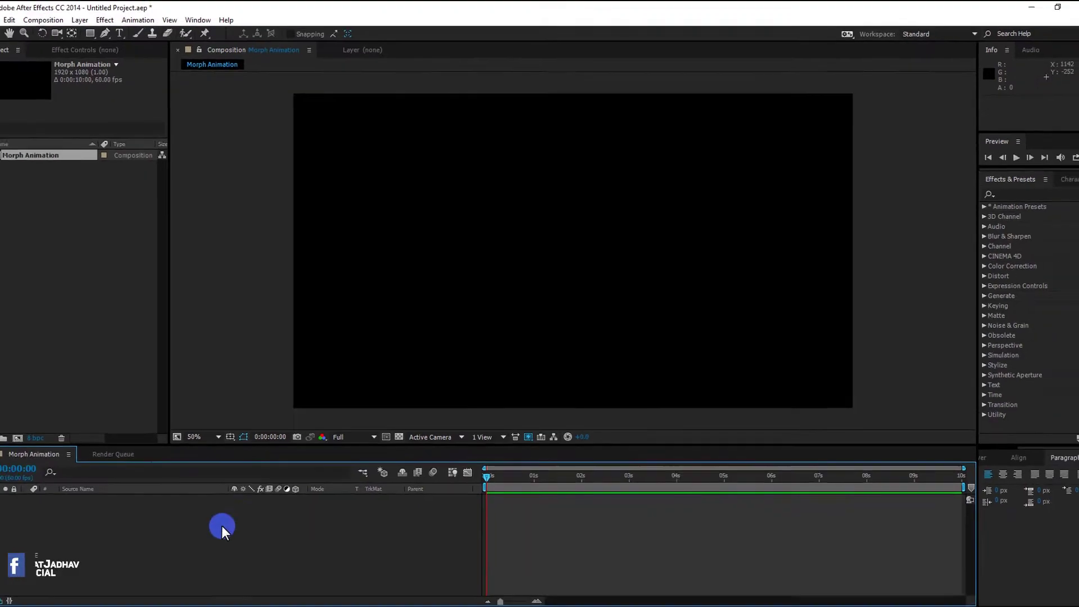
# Add a full-size solid named BG with off-white colour F0F0F0.
pyautogui.rightClick(160, 514)
pyautogui.moveTo(187, 396)
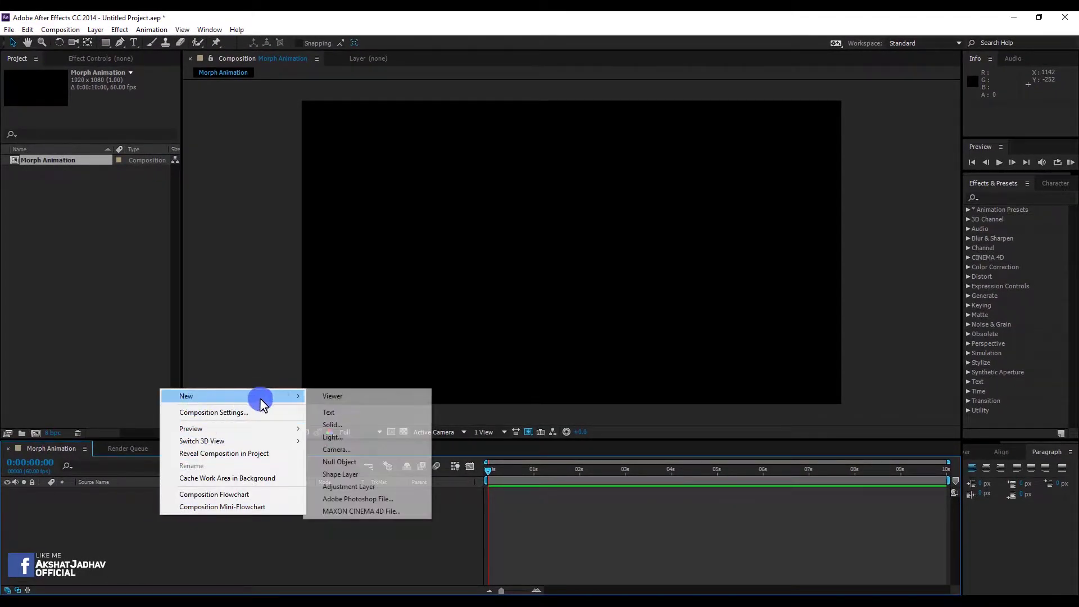
pyautogui.click(324, 425)
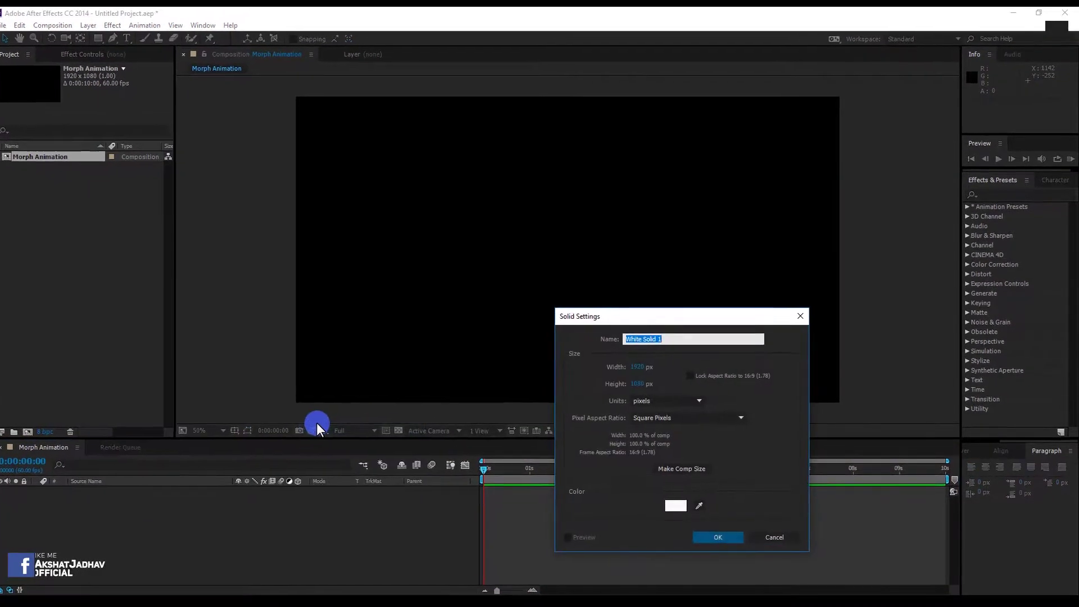
pyautogui.write('BG')
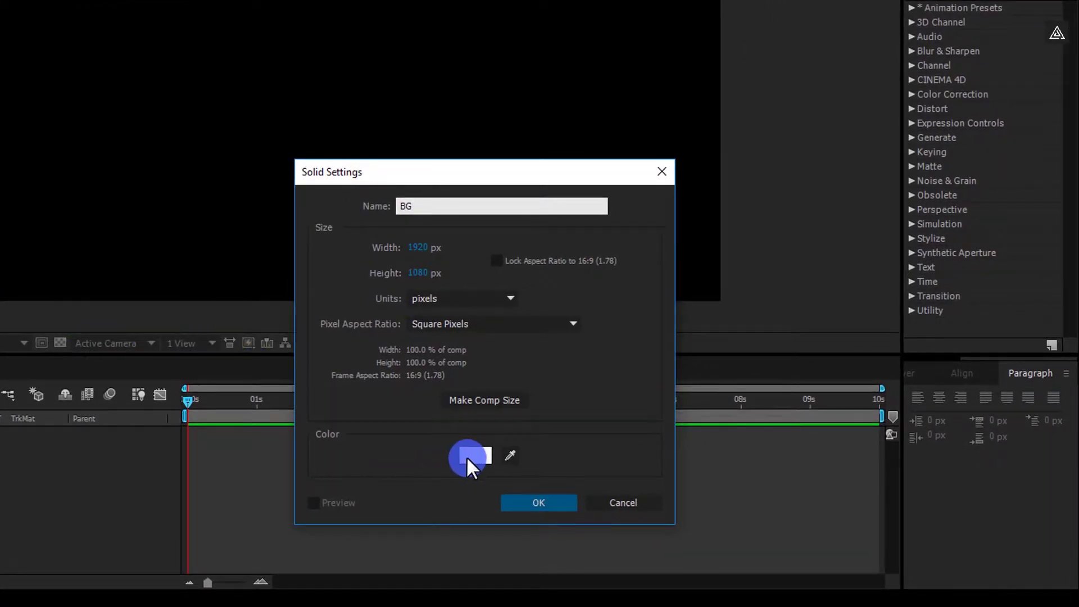
pyautogui.click(467, 456)
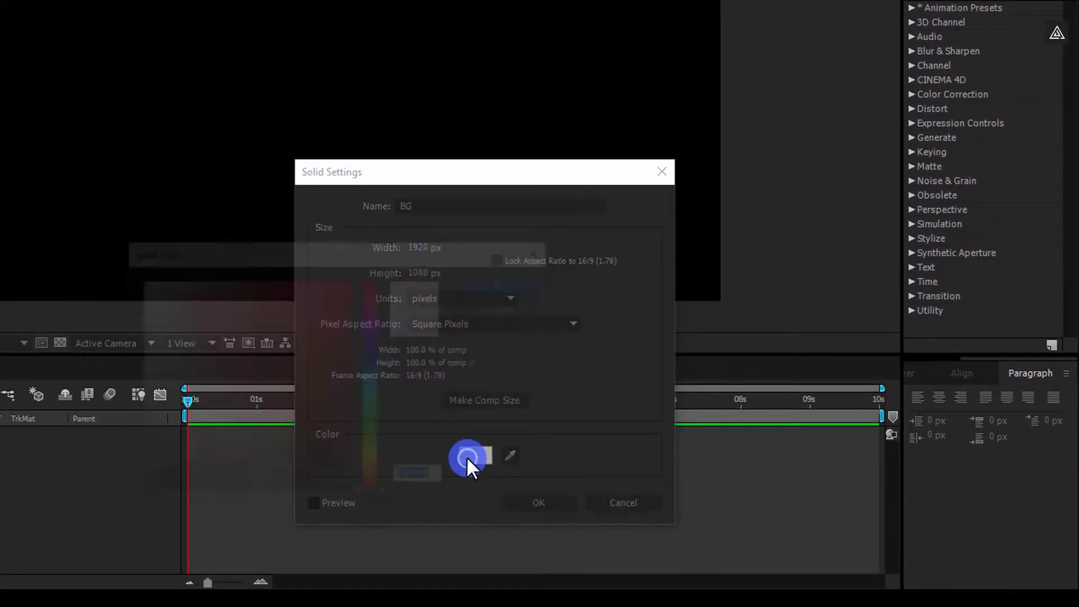
pyautogui.click(126, 291)
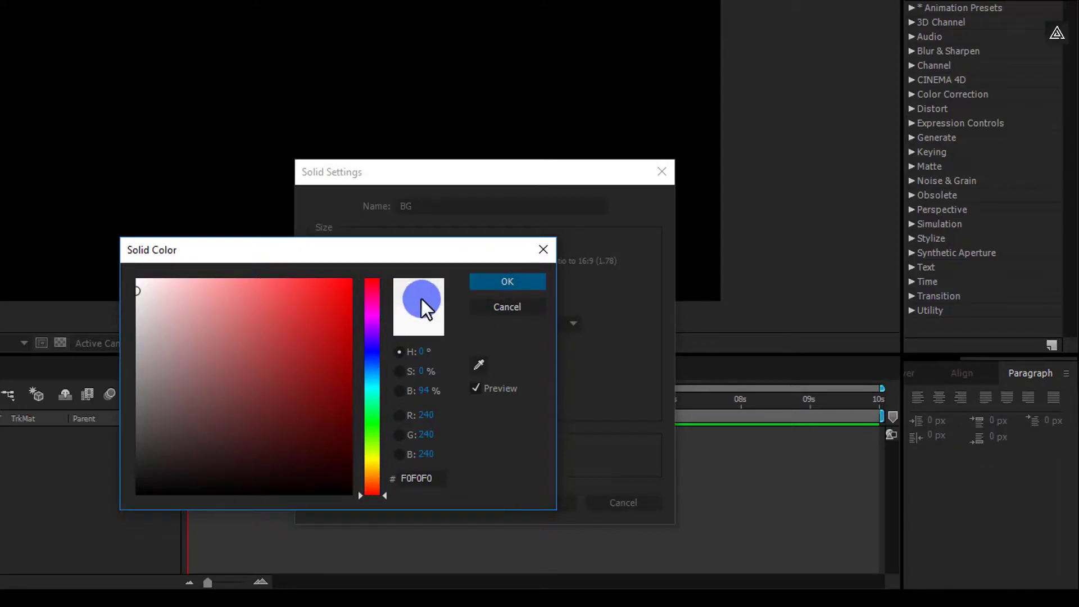
pyautogui.click(504, 280)
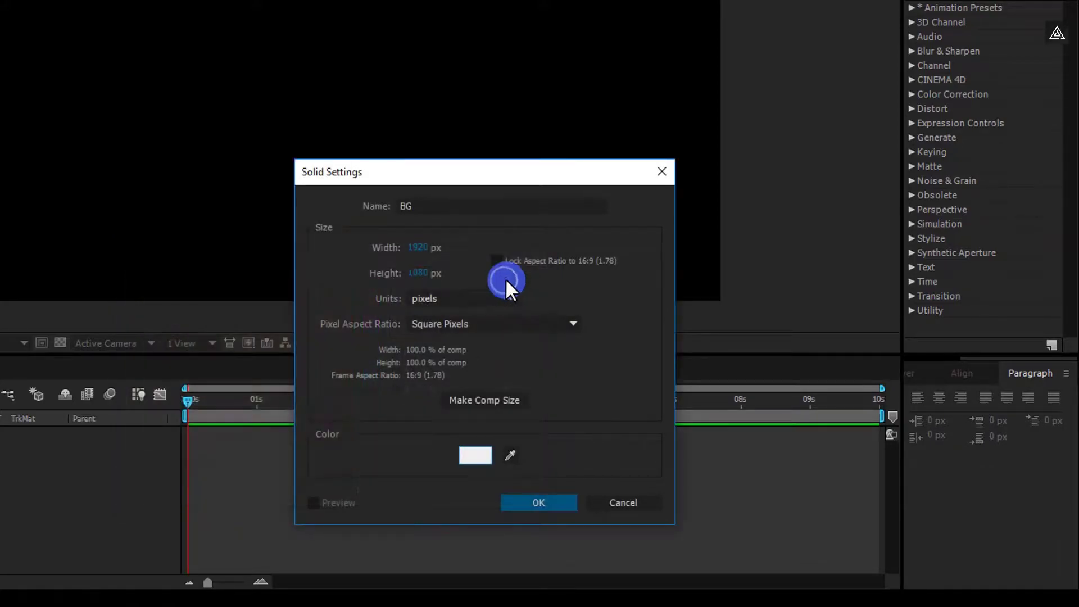
pyautogui.click(539, 494)
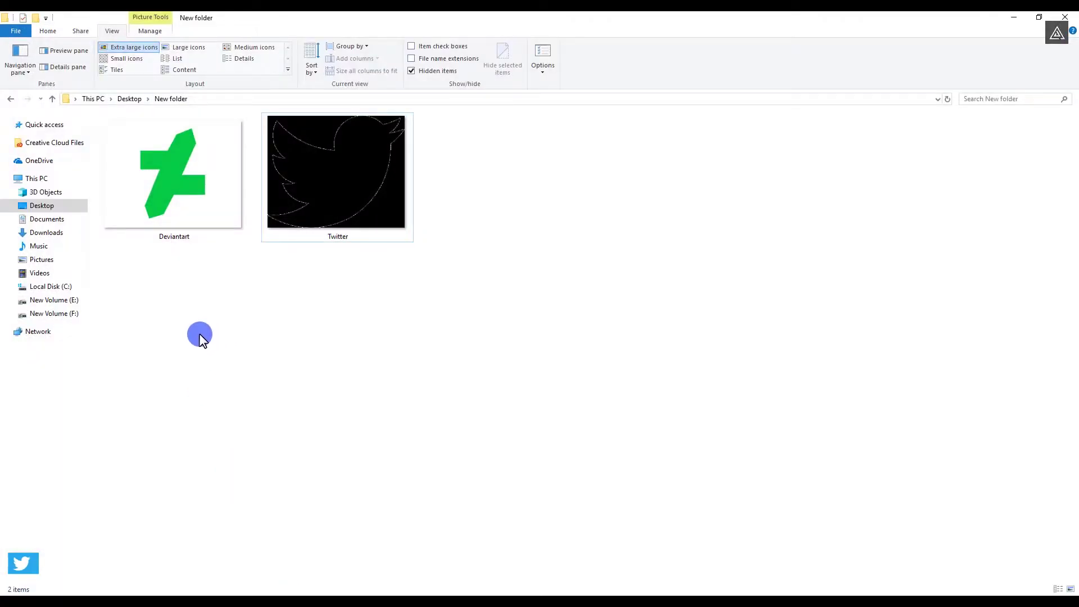
# Marquee-select only Twitter.png in the Desktop's New folder.
pyautogui.moveTo(231, 328); pyautogui.dragTo(331, 236)
pyautogui.moveTo(360, 308)
pyautogui.mouseDown()
pyautogui.moveTo(360, 196)
pyautogui.moveTo(86, 242)
pyautogui.moveTo(57, 232)
pyautogui.mouseUp()
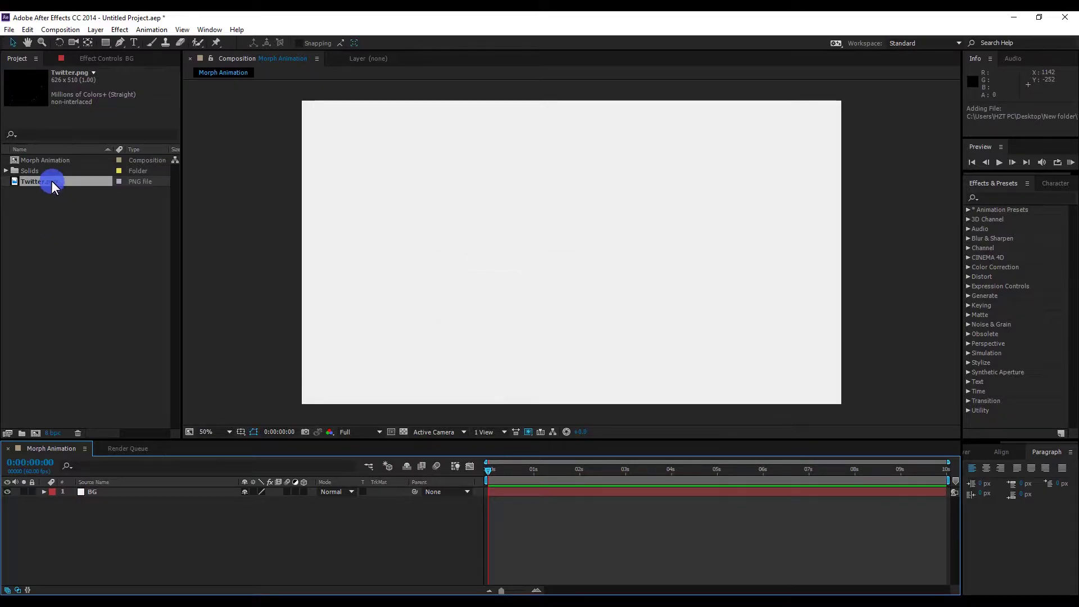
# Place Twitter.png above BG in the timeline and scale it to 83%.
pyautogui.moveTo(51, 180); pyautogui.dragTo(110, 488)
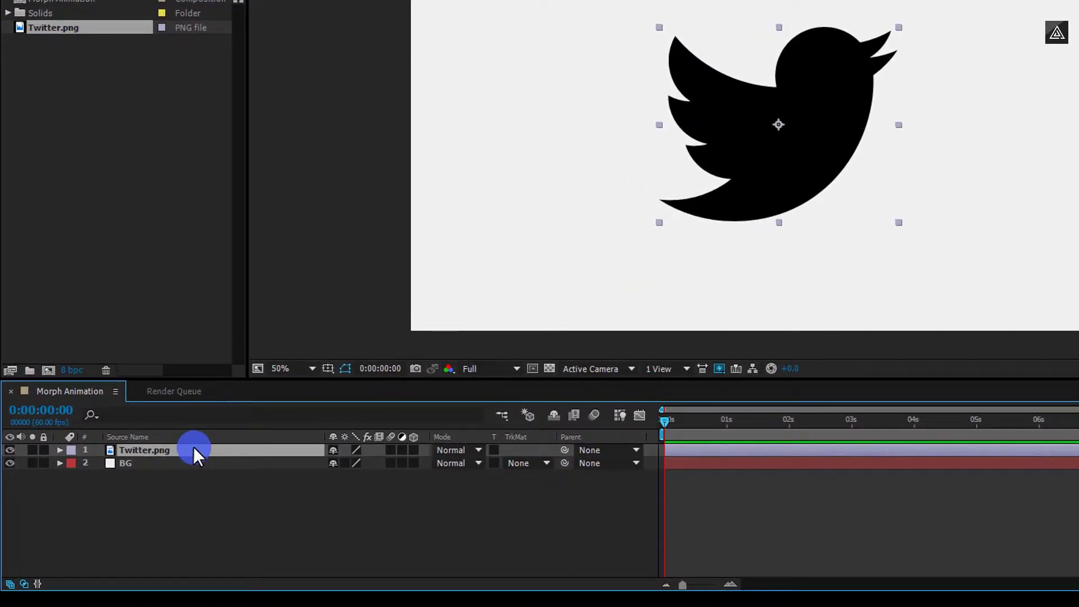
pyautogui.press('s')
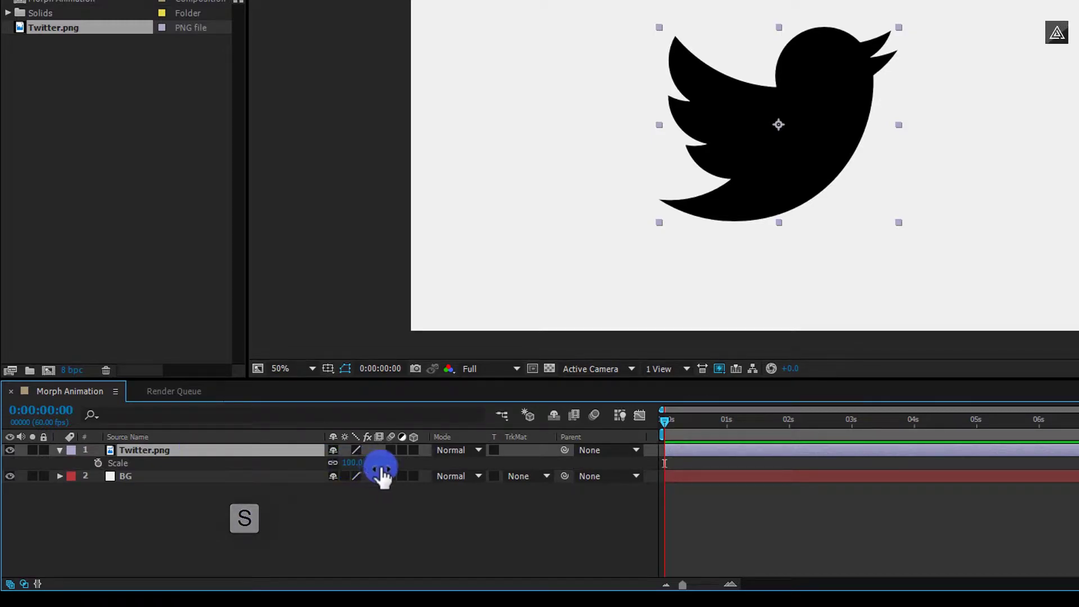
pyautogui.moveTo(348, 465); pyautogui.dragTo(368, 463)
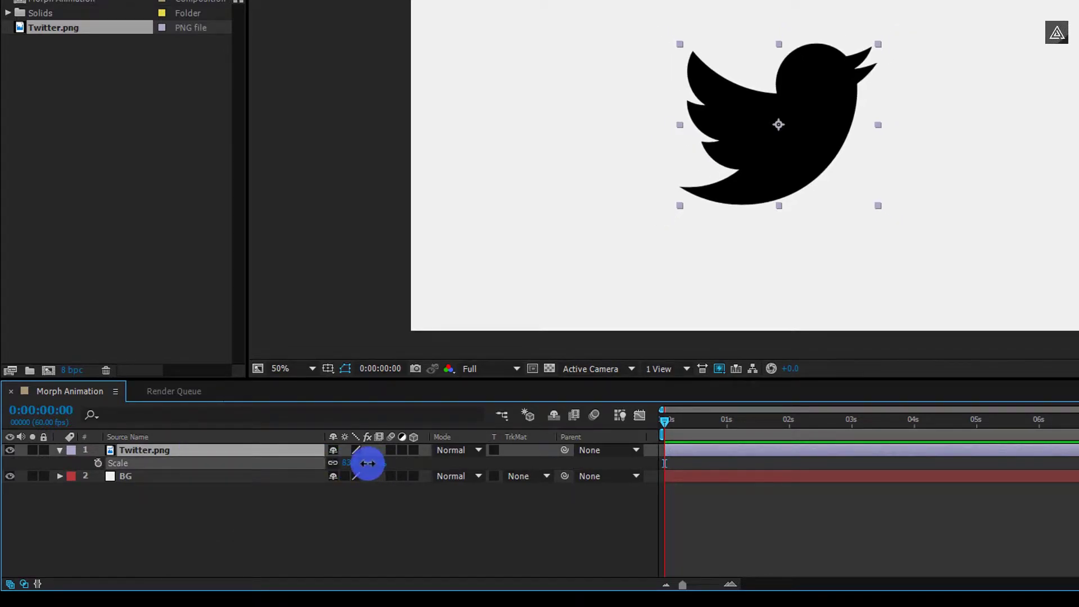
# Hide the Twitter.png layer and show a proportional grid over the composition.
pyautogui.click(59, 449)
pyautogui.click(171, 493)
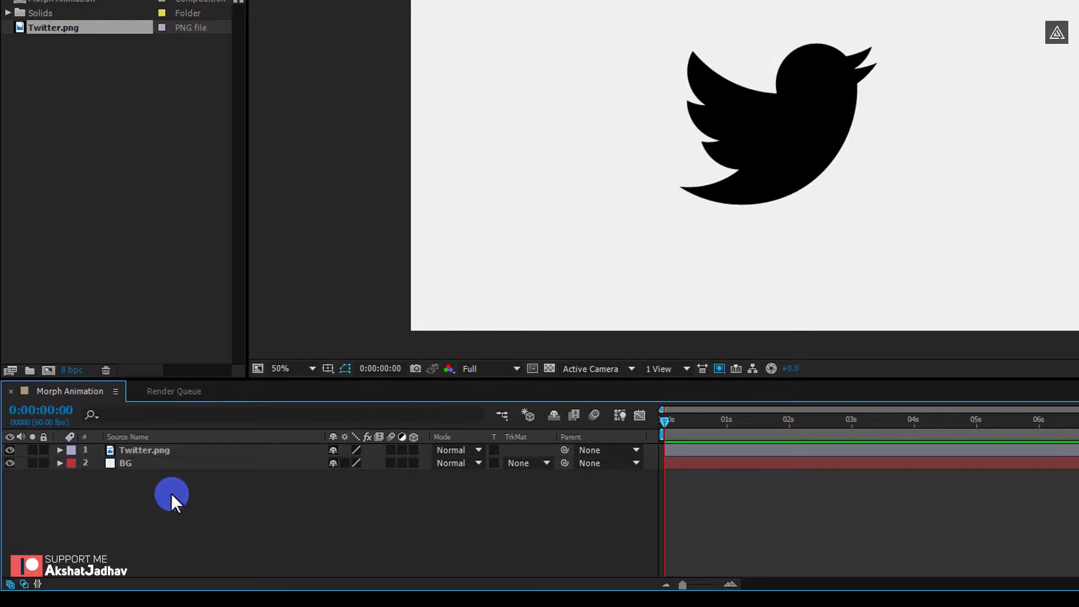
pyautogui.click(11, 449)
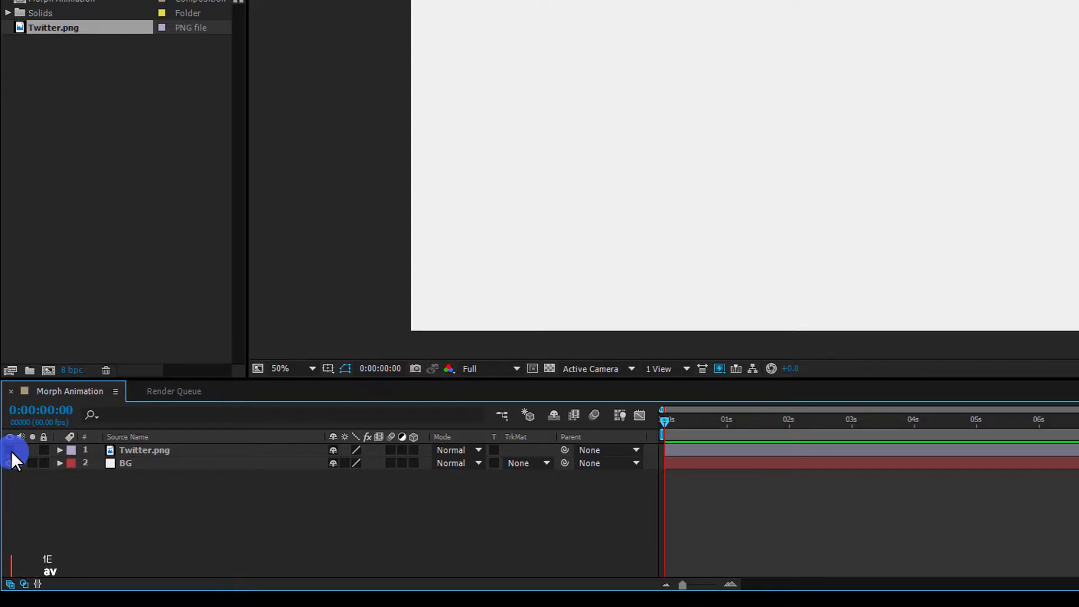
pyautogui.click(328, 368)
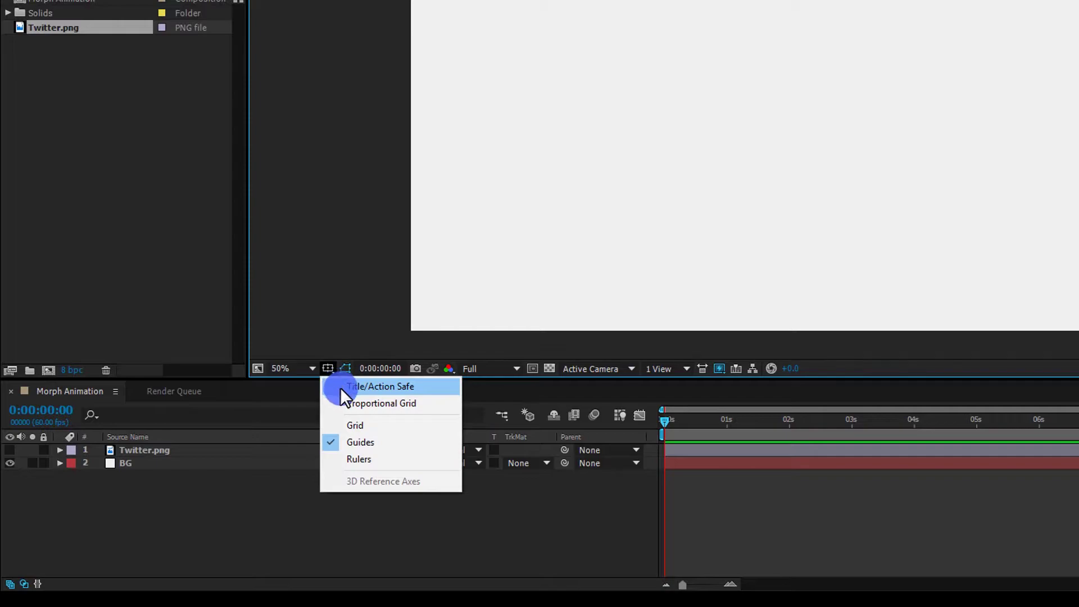
pyautogui.click(346, 405)
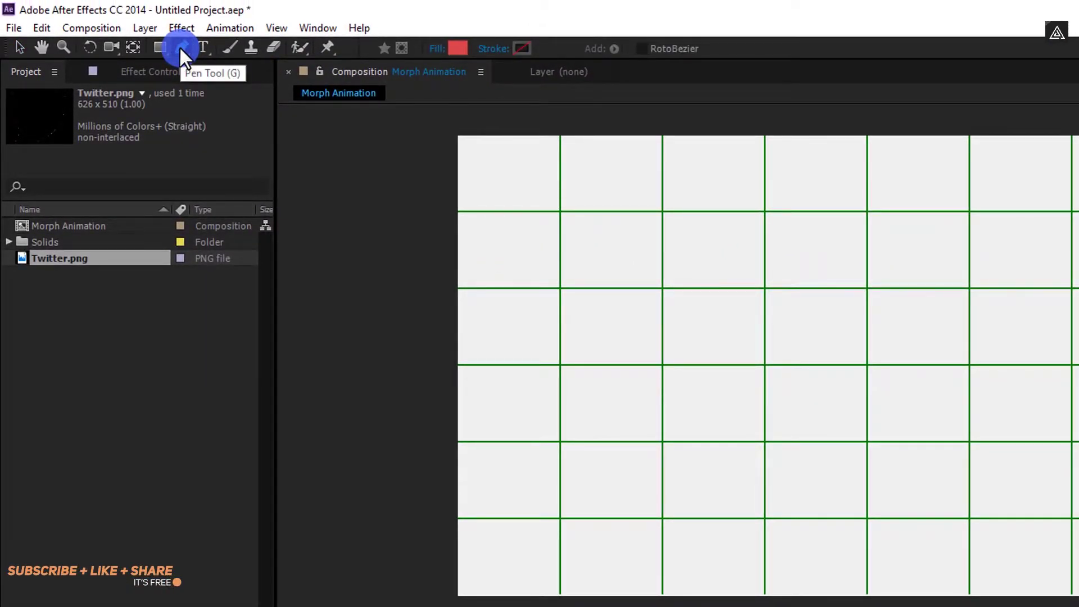
# Draw a closed red rectangle with the Pen tool across four grid corners.
pyautogui.click(180, 47)
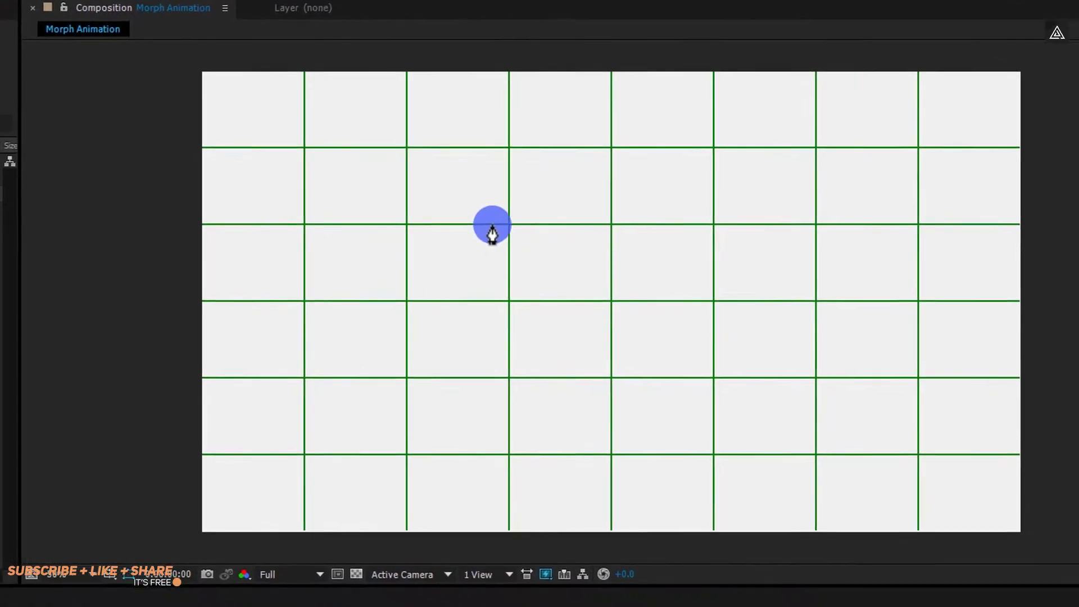
pyautogui.click(452, 210)
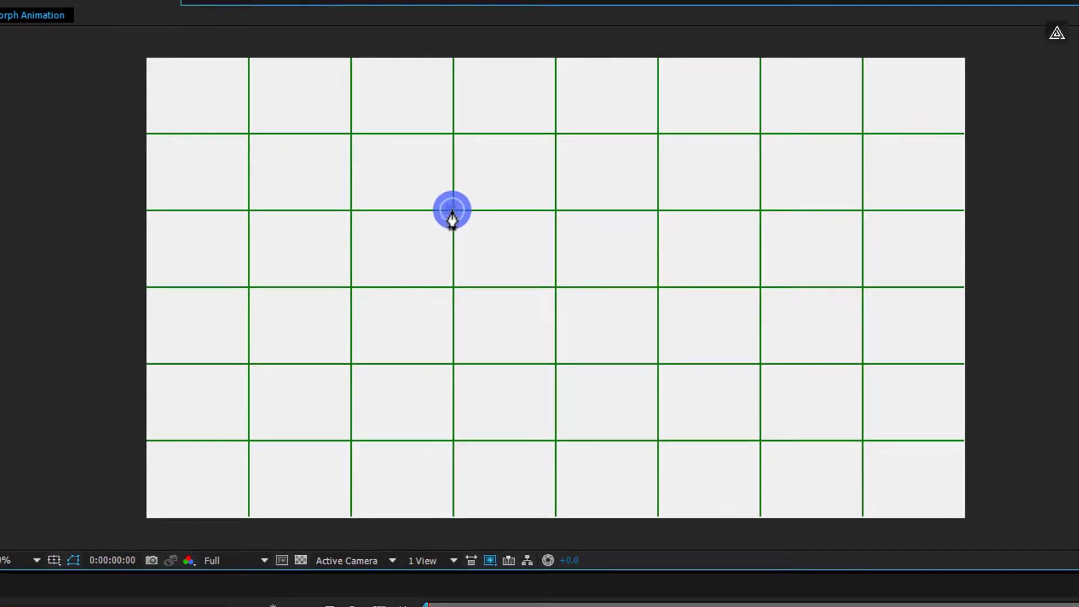
pyautogui.click(657, 209)
pyautogui.click(657, 364)
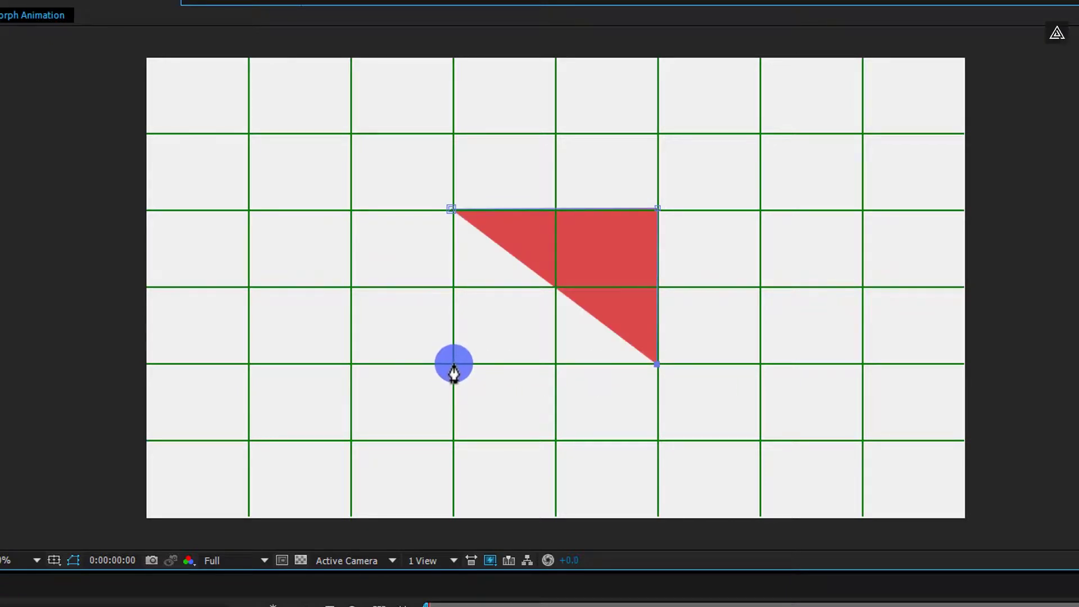
pyautogui.click(450, 364)
pyautogui.click(451, 210)
pyautogui.click(472, 267)
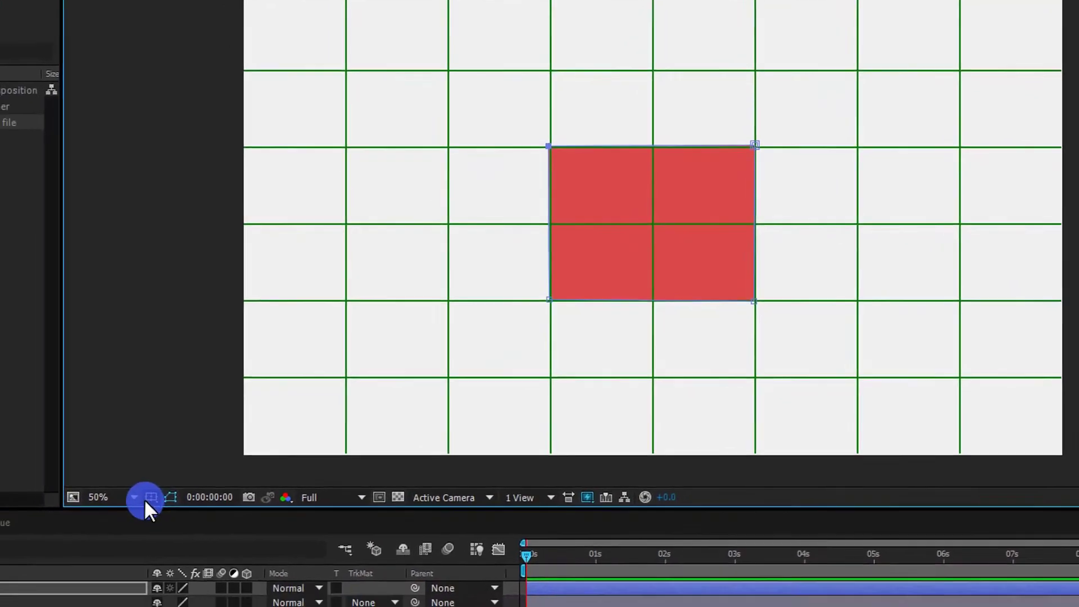
# Turn off the grid, move the shape below Twitter.png, and name it 'Main Shape Layer'.
pyautogui.click(54, 560)
pyautogui.click(278, 466)
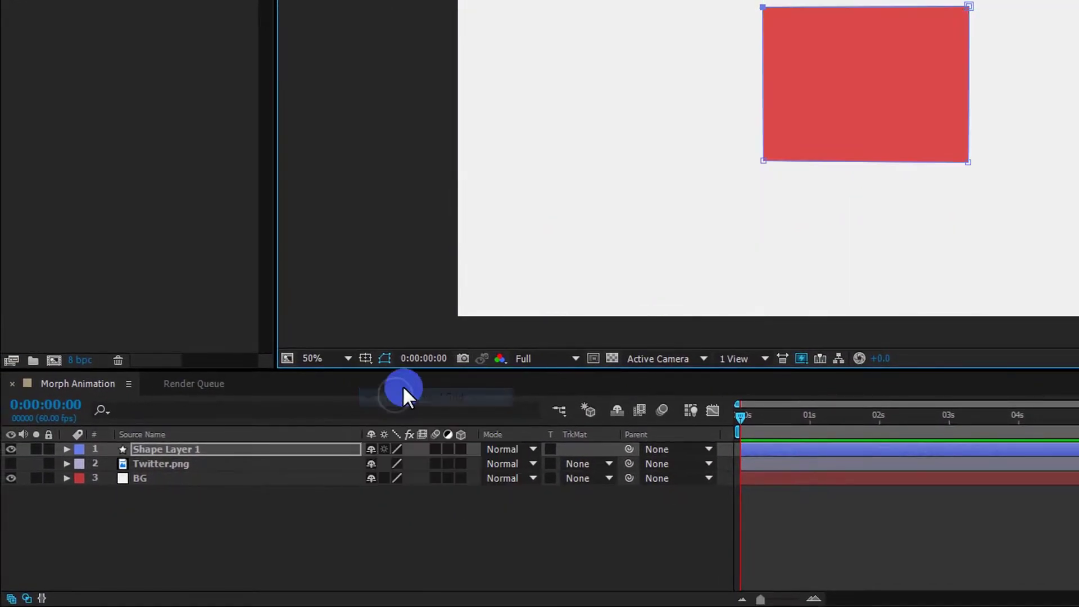
pyautogui.moveTo(255, 447); pyautogui.dragTo(257, 467)
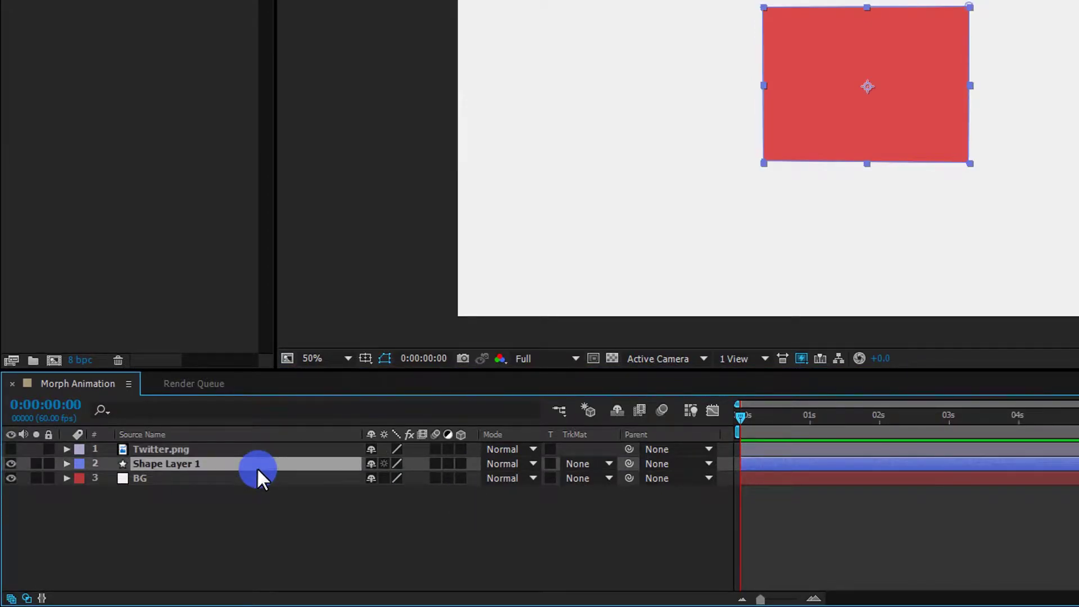
pyautogui.press('Return')
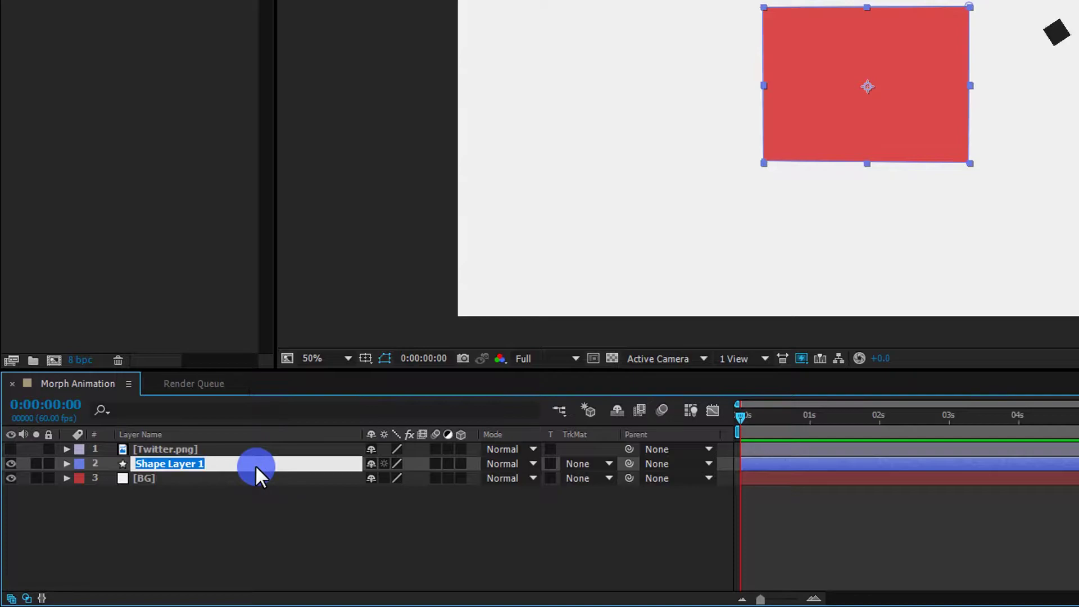
pyautogui.write('Main Shape Layer')
pyautogui.press('Return')
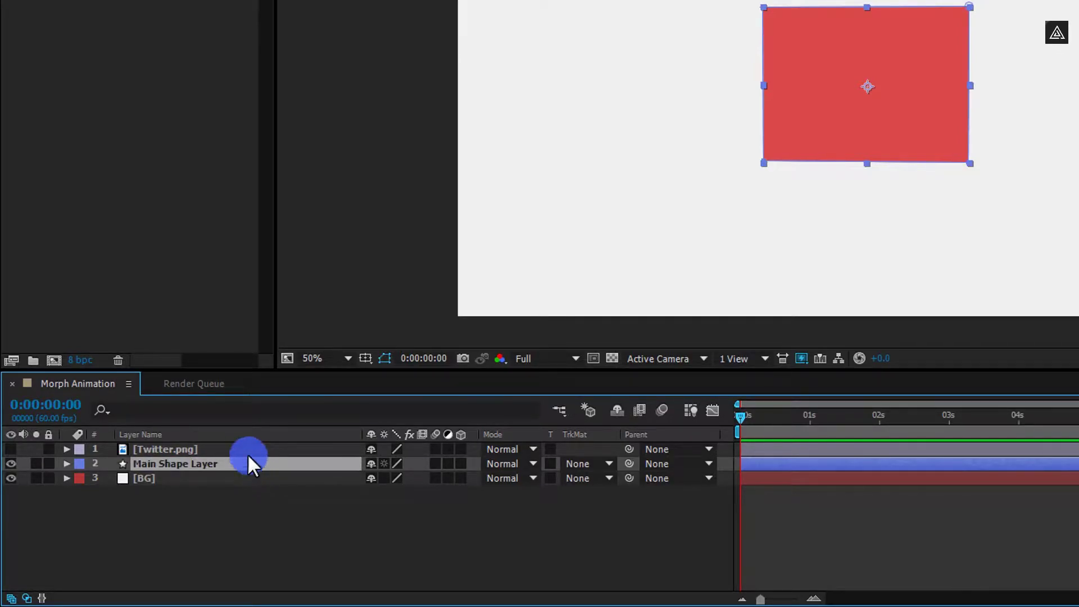
# Unhide Twitter.png, scale the bird to fit the red rectangle, and fold its properties.
pyautogui.click(13, 448)
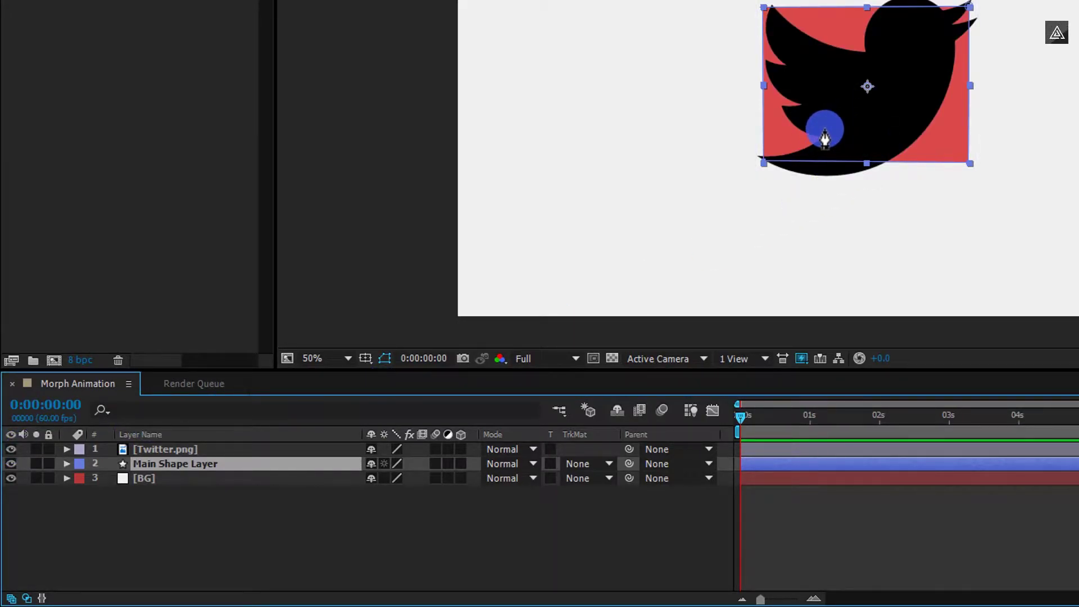
pyautogui.click(292, 451)
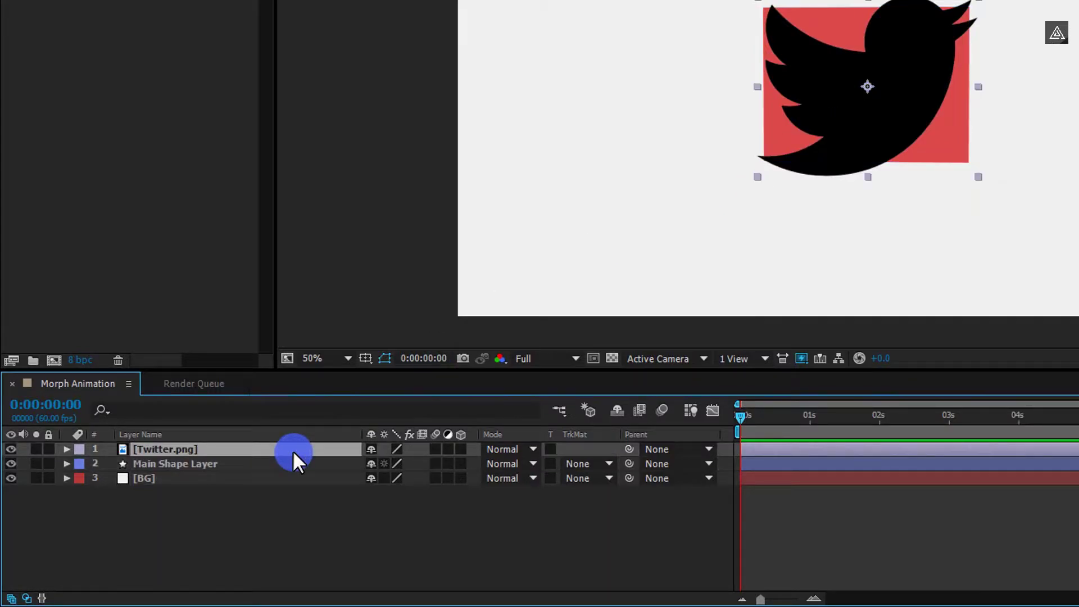
pyautogui.press('s')
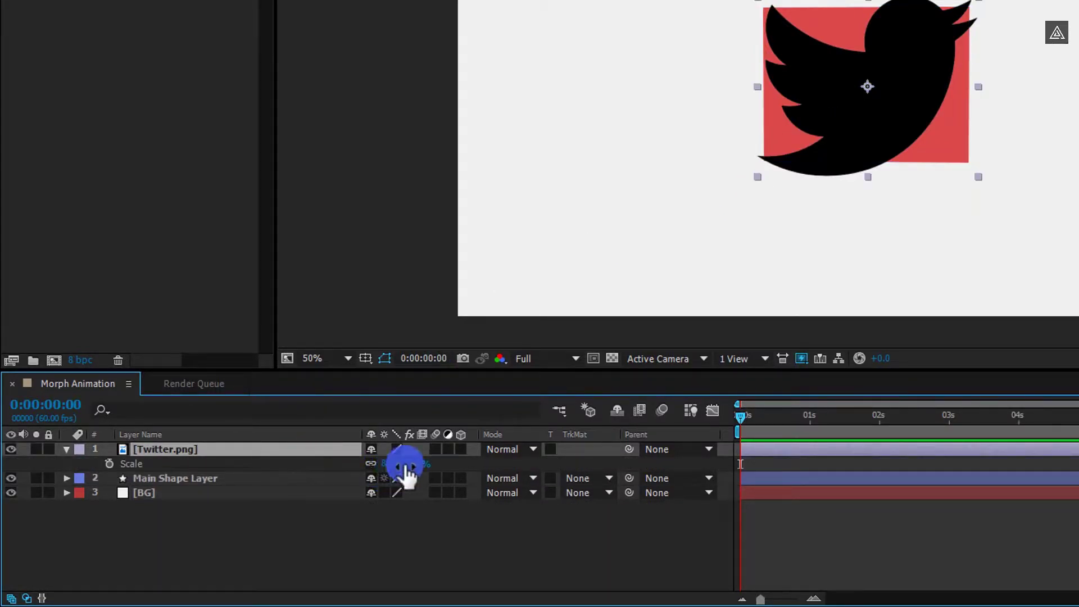
pyautogui.moveTo(415, 469); pyautogui.dragTo(393, 461)
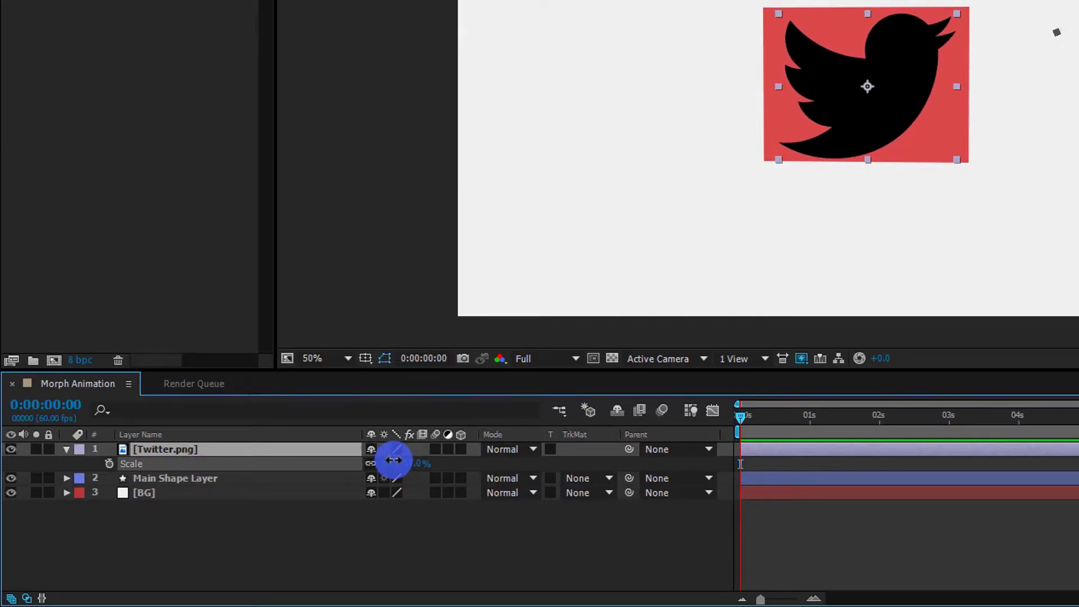
pyautogui.click(66, 449)
pyautogui.click(134, 501)
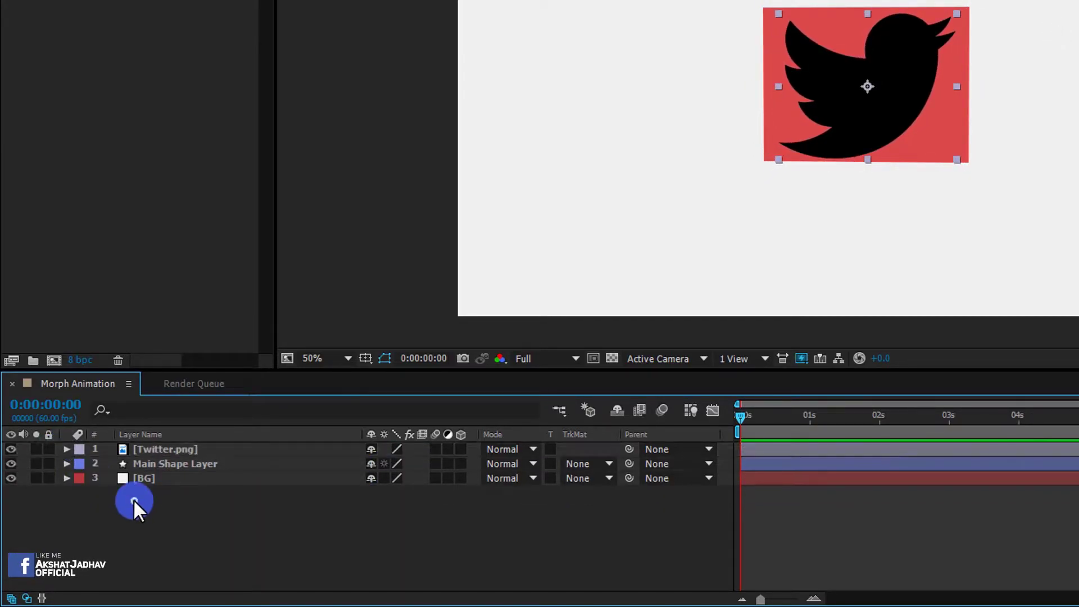
# Lock Twitter.png, keyframe Main Shape Layer's Path 1 at zero, and move to one second.
pyautogui.press('g')
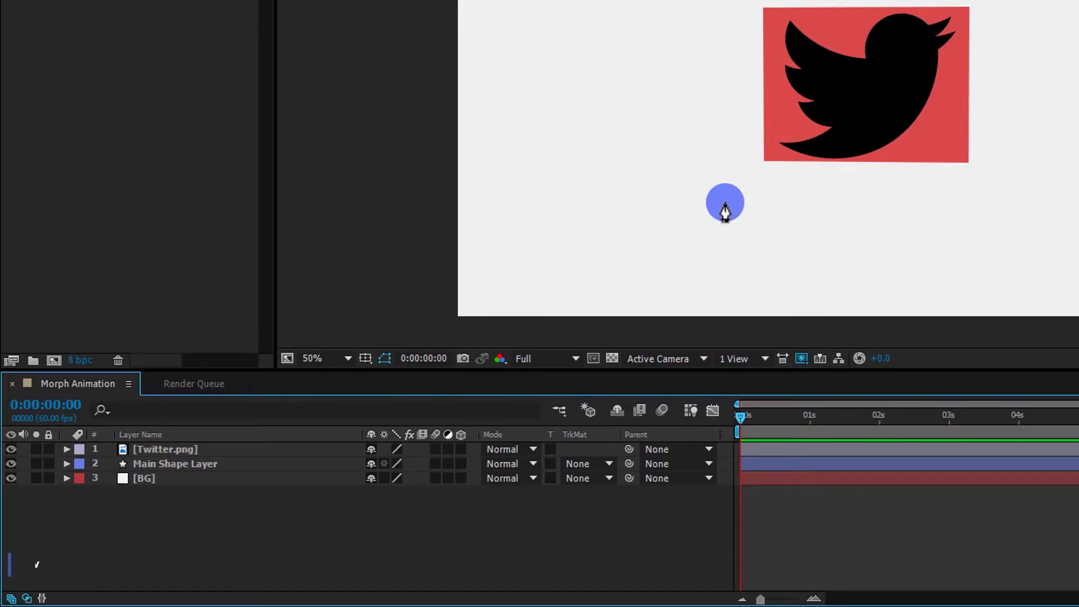
pyautogui.click(49, 449)
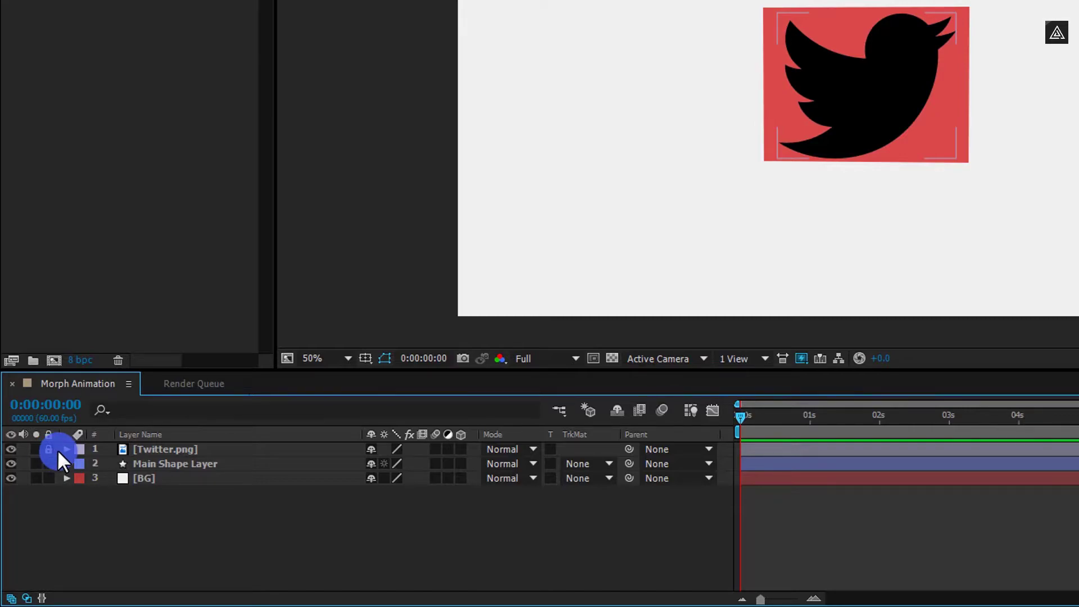
pyautogui.click(171, 466)
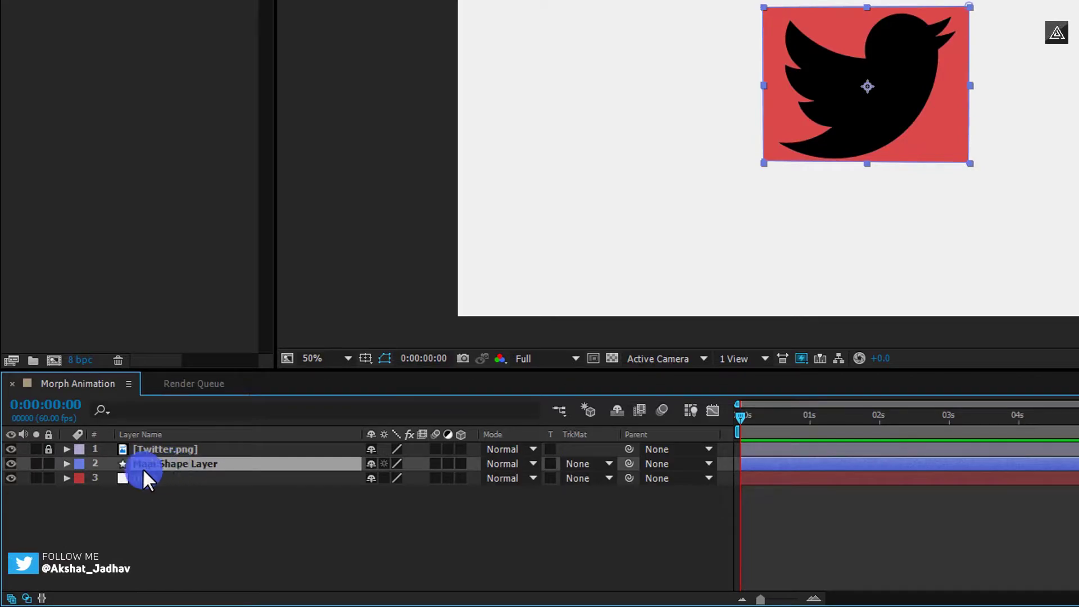
pyautogui.click(65, 462)
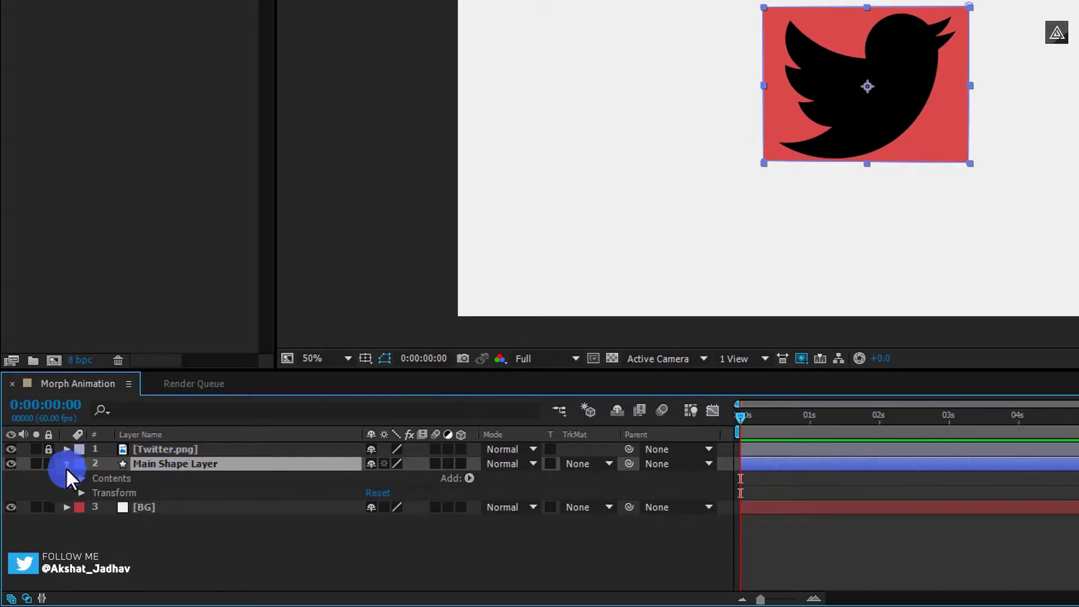
pyautogui.click(79, 477)
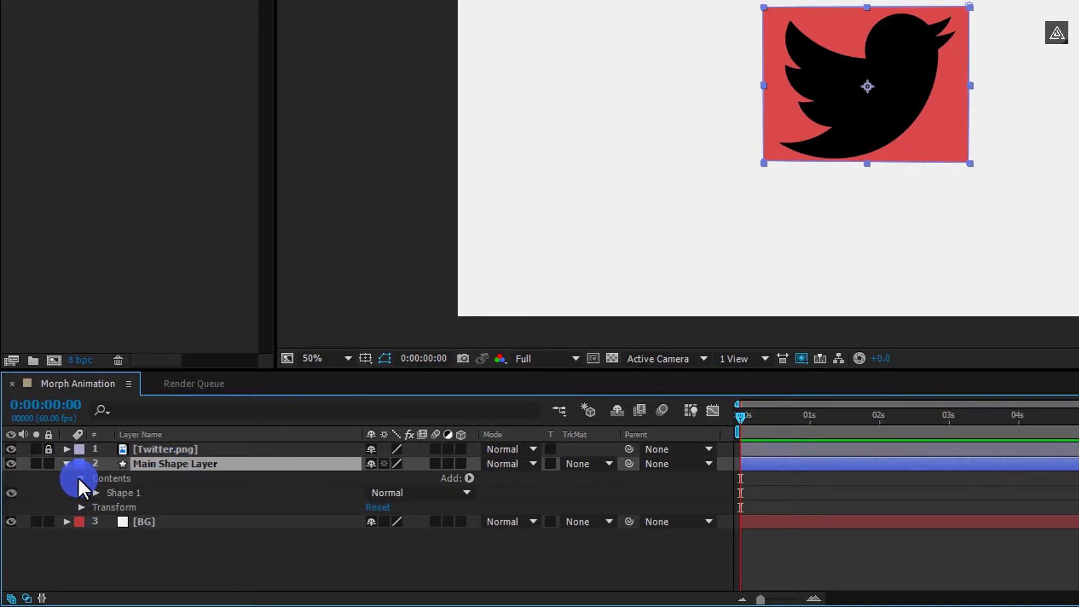
pyautogui.click(93, 493)
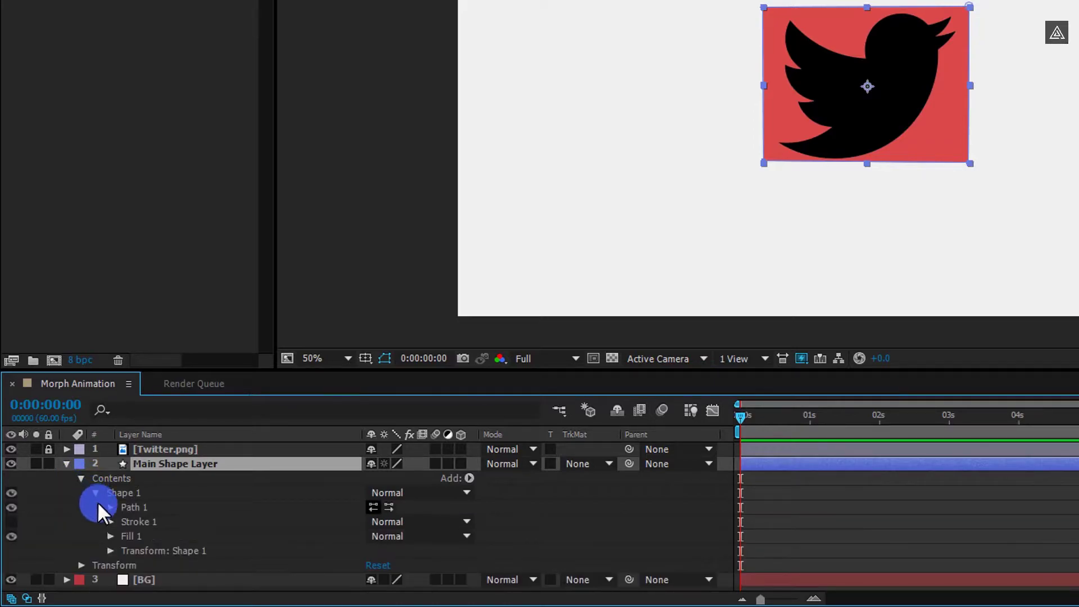
pyautogui.click(109, 506)
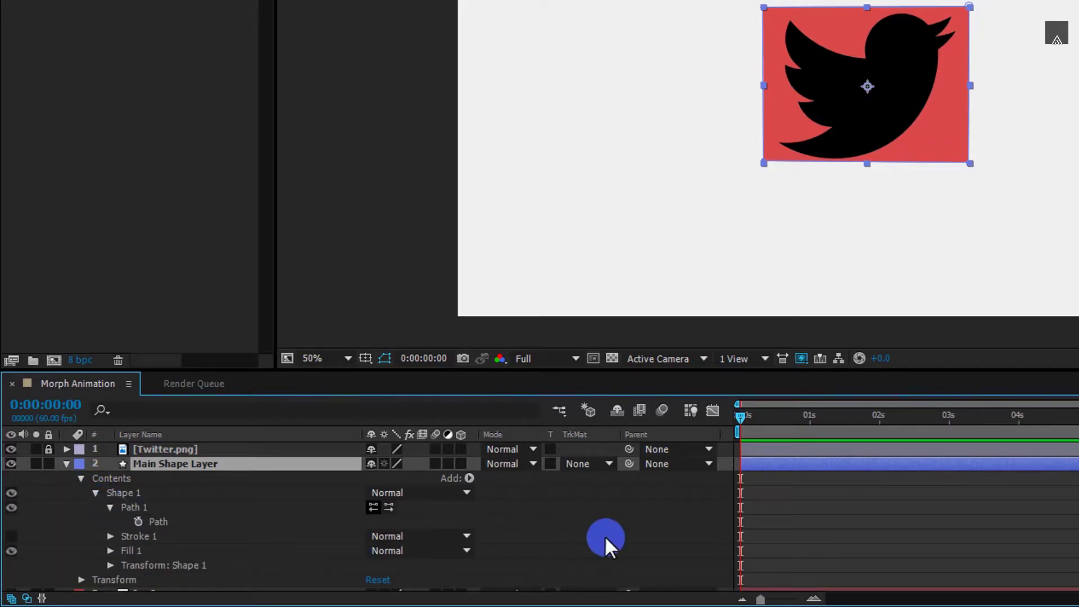
pyautogui.click(136, 519)
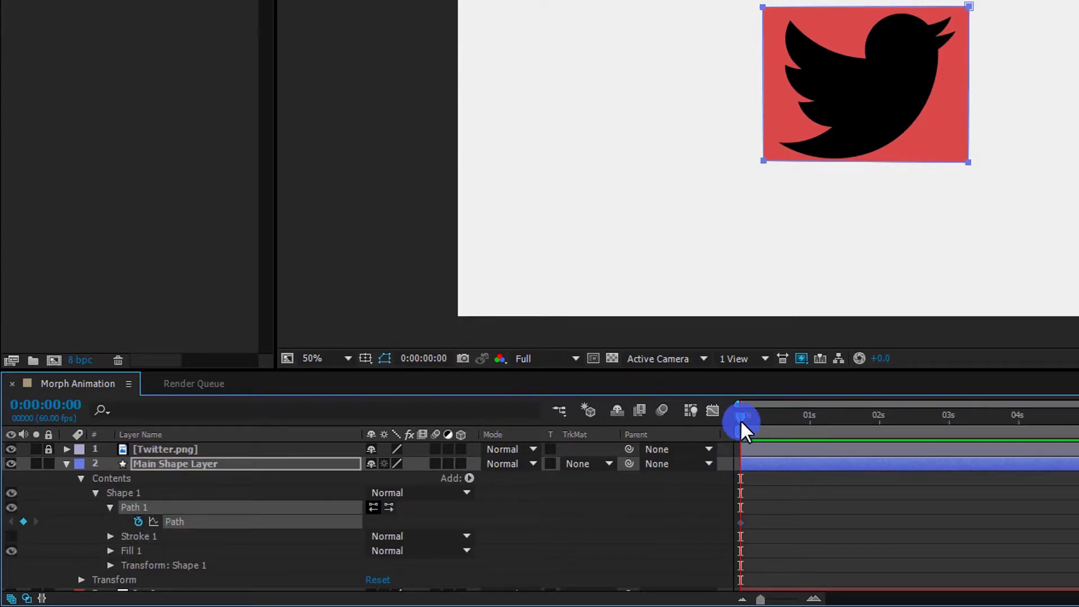
pyautogui.moveTo(739, 420); pyautogui.dragTo(810, 436)
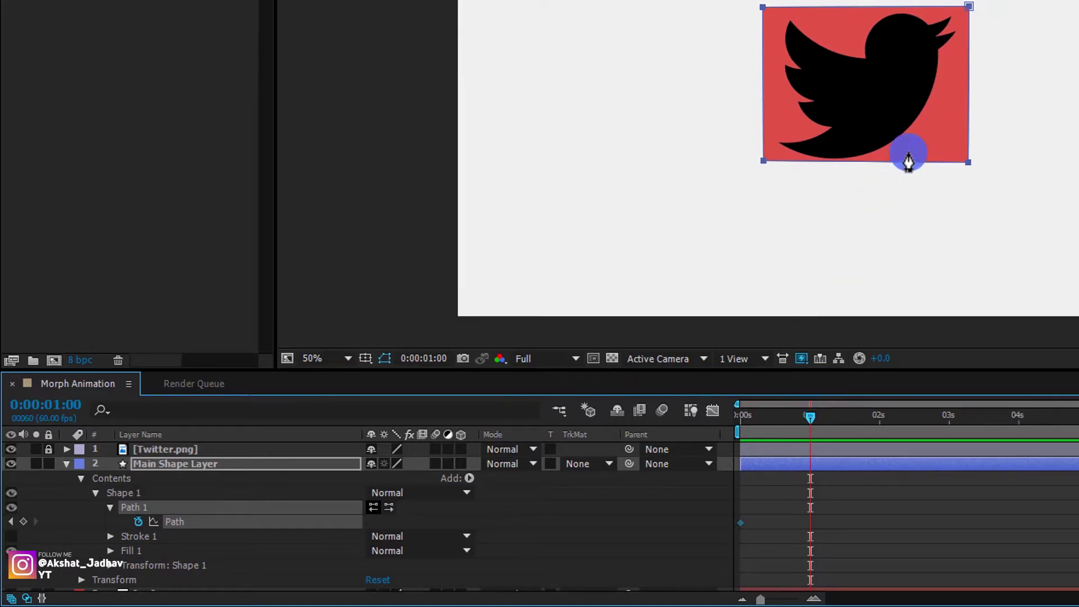
# Zoom in and move path vertices onto the bird's beak notch, upper beak tip and head corner.
pyautogui.scroll(2, 905, 154)
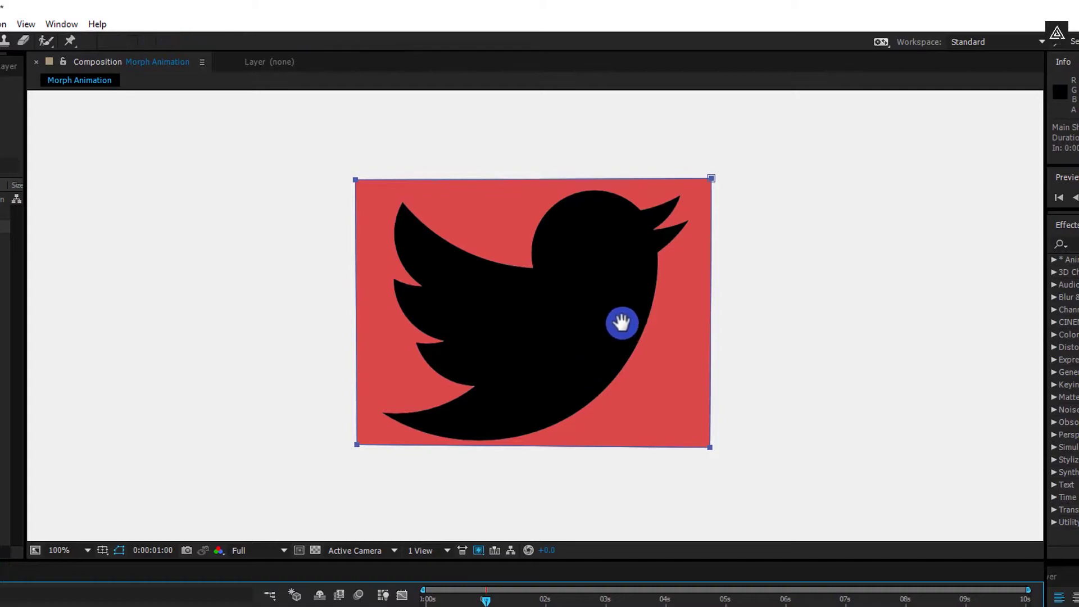
pyautogui.moveTo(626, 316); pyautogui.dragTo(589, 343)
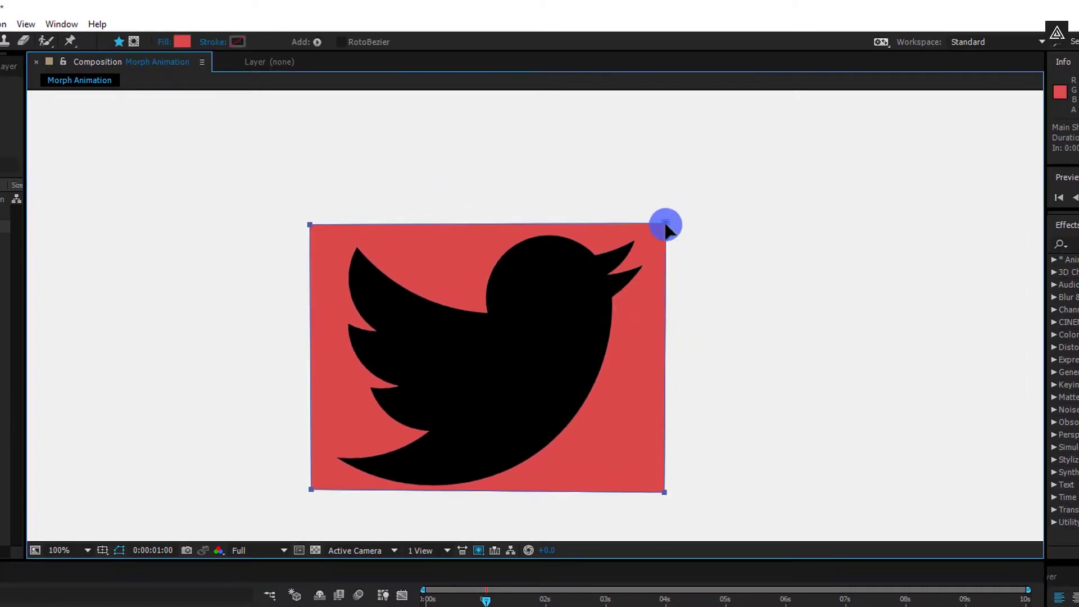
pyautogui.scroll(2, 665, 225)
pyautogui.scroll(2, 520, 339)
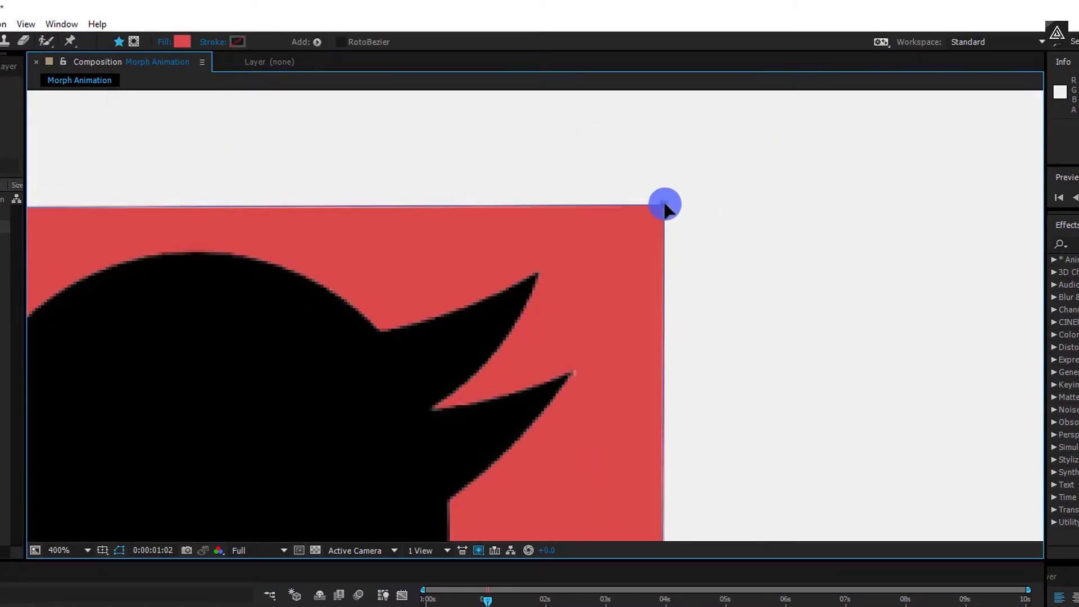
pyautogui.moveTo(664, 206); pyautogui.dragTo(667, 205)
pyautogui.moveTo(667, 278); pyautogui.dragTo(436, 409)
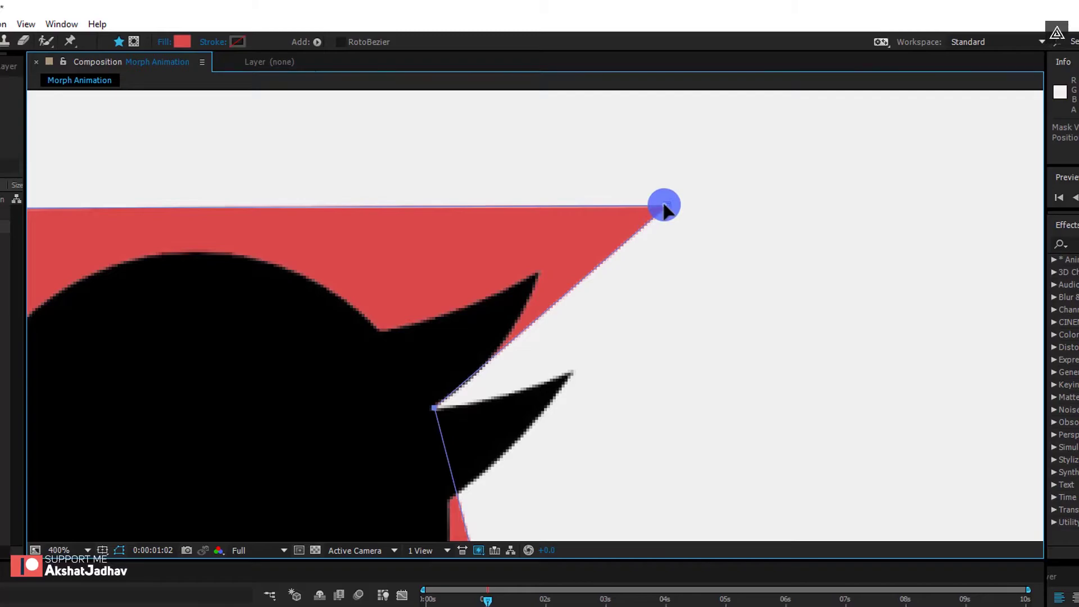
pyautogui.moveTo(666, 207); pyautogui.dragTo(536, 272)
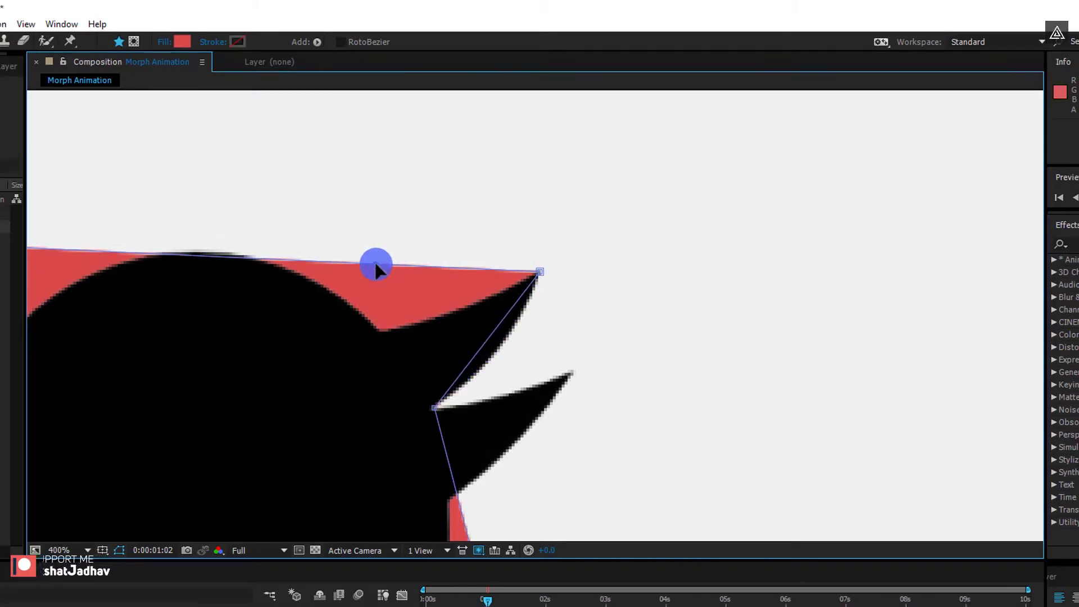
pyautogui.moveTo(375, 264); pyautogui.dragTo(379, 329)
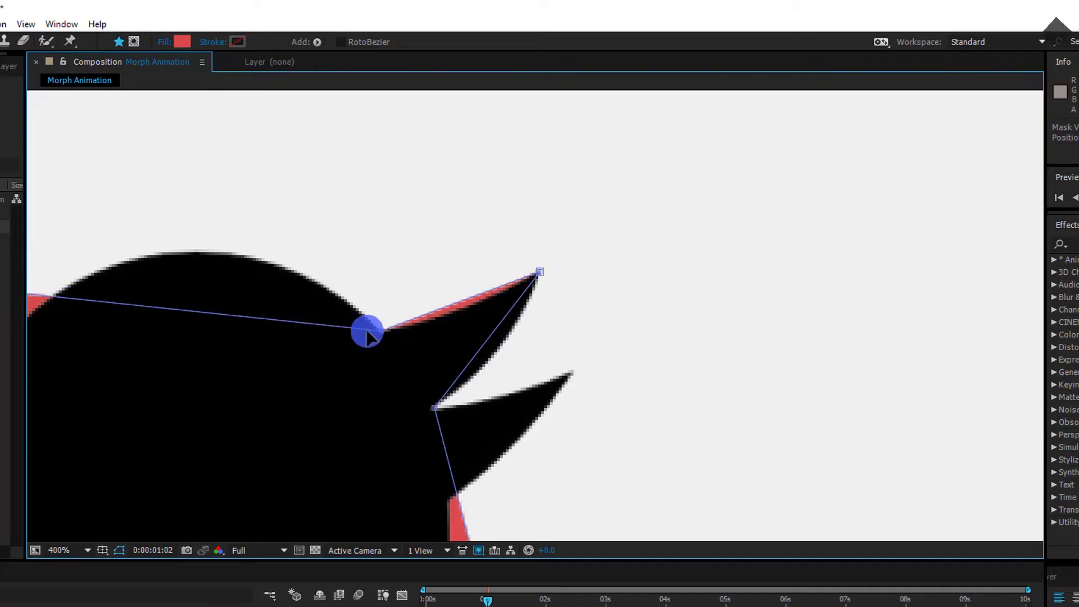
# Place path vertices on the dip behind the head, the upper wing tip and a wing notch.
pyautogui.moveTo(315, 358)
pyautogui.mouseDown()
pyautogui.moveTo(664, 305)
pyautogui.moveTo(734, 275)
pyautogui.mouseUp()
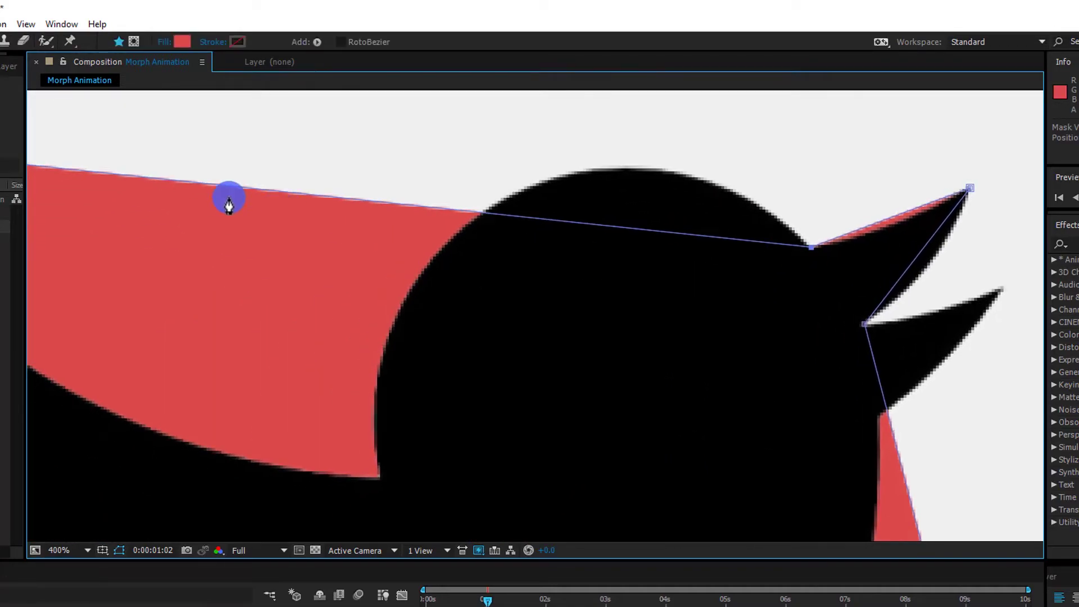
pyautogui.moveTo(247, 196); pyautogui.dragTo(377, 477)
pyautogui.moveTo(225, 366); pyautogui.dragTo(581, 403)
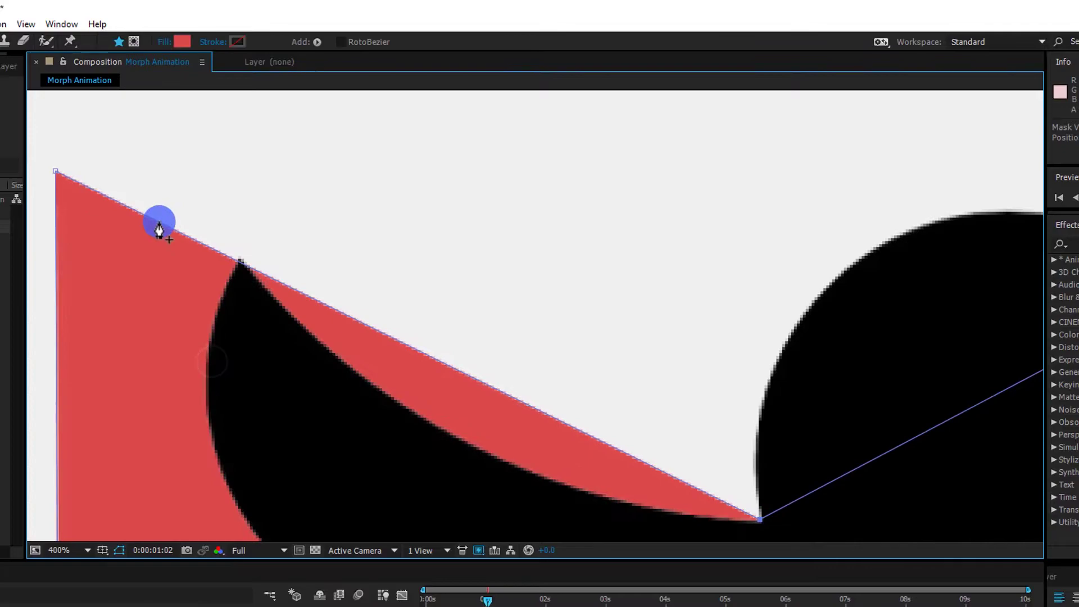
pyautogui.moveTo(214, 293); pyautogui.dragTo(277, 222)
pyautogui.moveTo(154, 147); pyautogui.dragTo(333, 491)
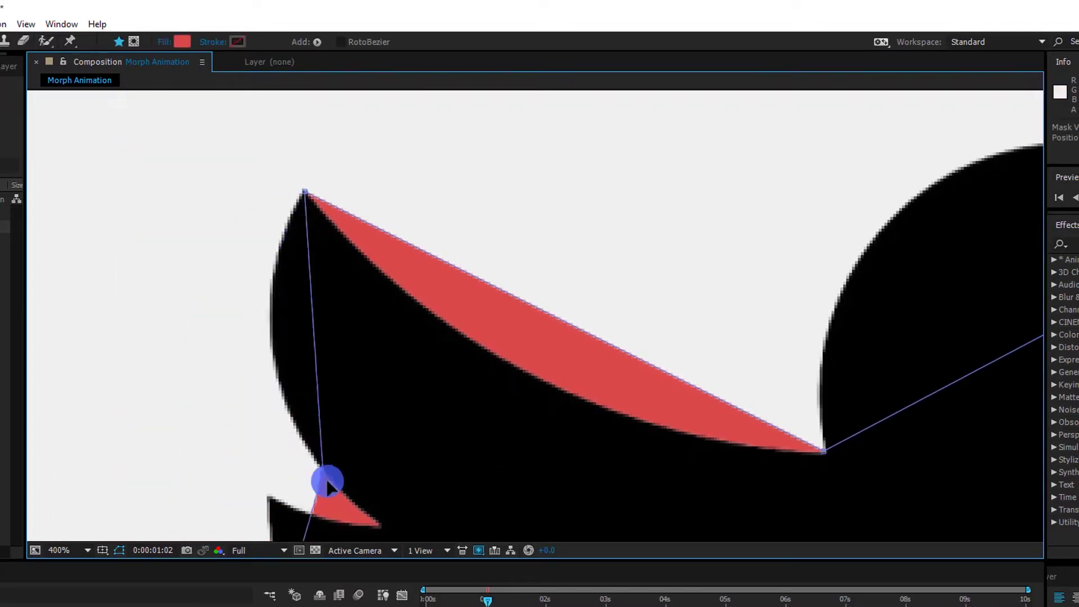
pyautogui.moveTo(373, 424)
pyautogui.mouseDown()
pyautogui.moveTo(444, 344)
pyautogui.moveTo(477, 171)
pyautogui.mouseUp()
pyautogui.moveTo(373, 390)
pyautogui.mouseDown()
pyautogui.moveTo(323, 216)
pyautogui.moveTo(266, 313)
pyautogui.moveTo(507, 336)
pyautogui.mouseUp()
# Move vertices onto the lower wing notch, tail tip, lower beak tip and notch below the beak.
pyautogui.scroll(-3, 507, 336)
pyautogui.moveTo(400, 306); pyautogui.dragTo(379, 499)
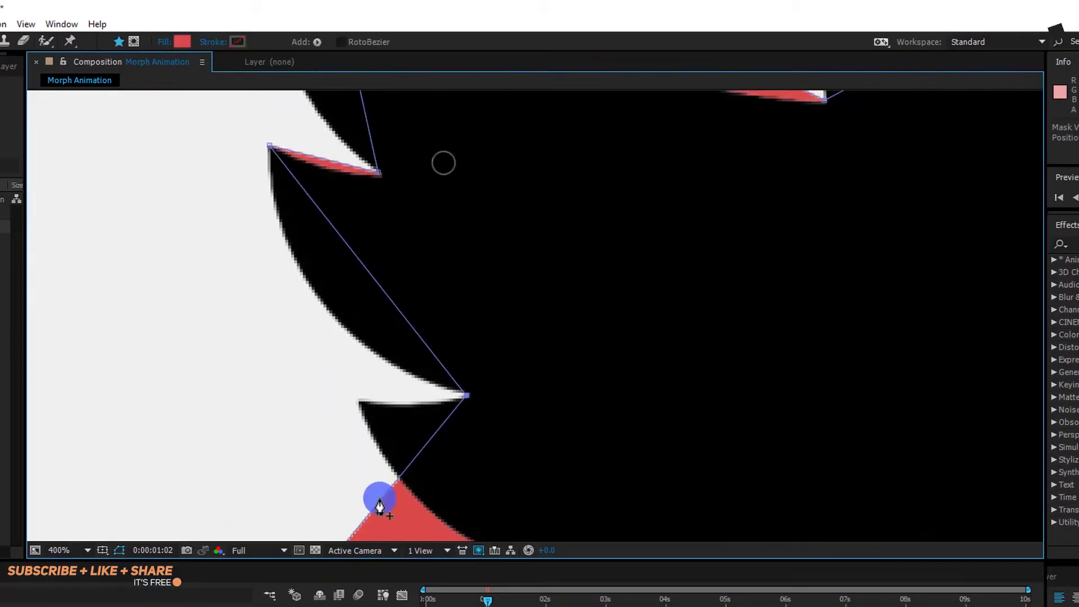
pyautogui.scroll(-3, 361, 403)
pyautogui.moveTo(277, 380); pyautogui.dragTo(595, 404)
pyautogui.scroll(-3, 595, 405)
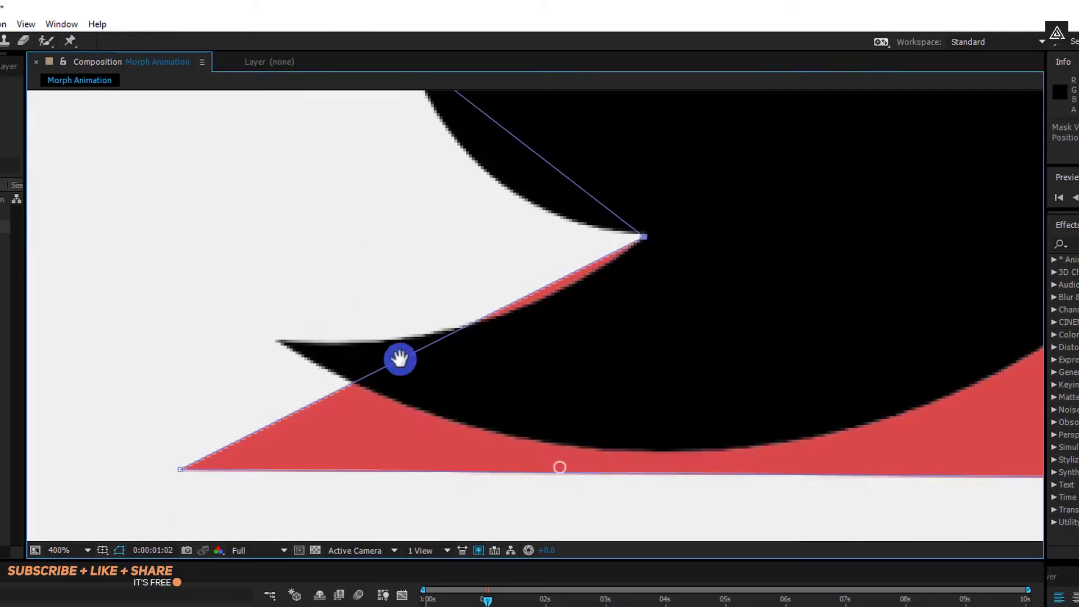
pyautogui.moveTo(337, 390)
pyautogui.mouseDown()
pyautogui.moveTo(227, 387)
pyautogui.moveTo(277, 340)
pyautogui.mouseUp()
pyautogui.hscroll(5, 303, 135)
pyautogui.hscroll(3, 414, 393)
pyautogui.moveTo(501, 414); pyautogui.dragTo(259, 336)
pyautogui.scroll(3, 264, 326)
pyautogui.scroll(1, 225, 337)
pyautogui.moveTo(176, 361); pyautogui.dragTo(357, 219)
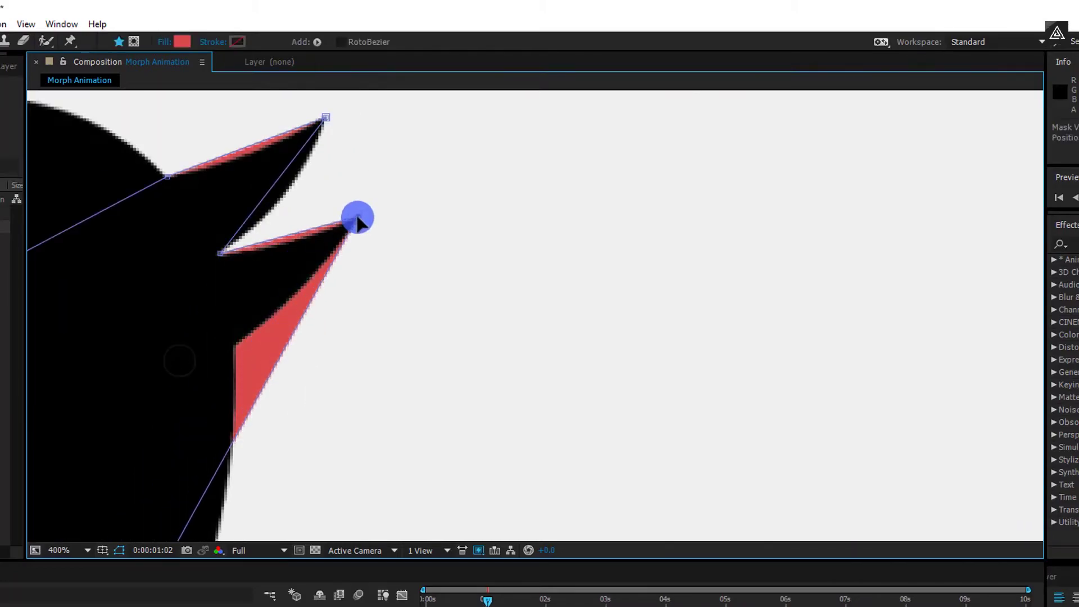
pyautogui.moveTo(283, 360)
pyautogui.mouseDown()
pyautogui.moveTo(236, 347)
pyautogui.moveTo(542, 415)
pyautogui.moveTo(535, 433)
pyautogui.moveTo(611, 512)
pyautogui.moveTo(840, 332)
pyautogui.mouseUp()
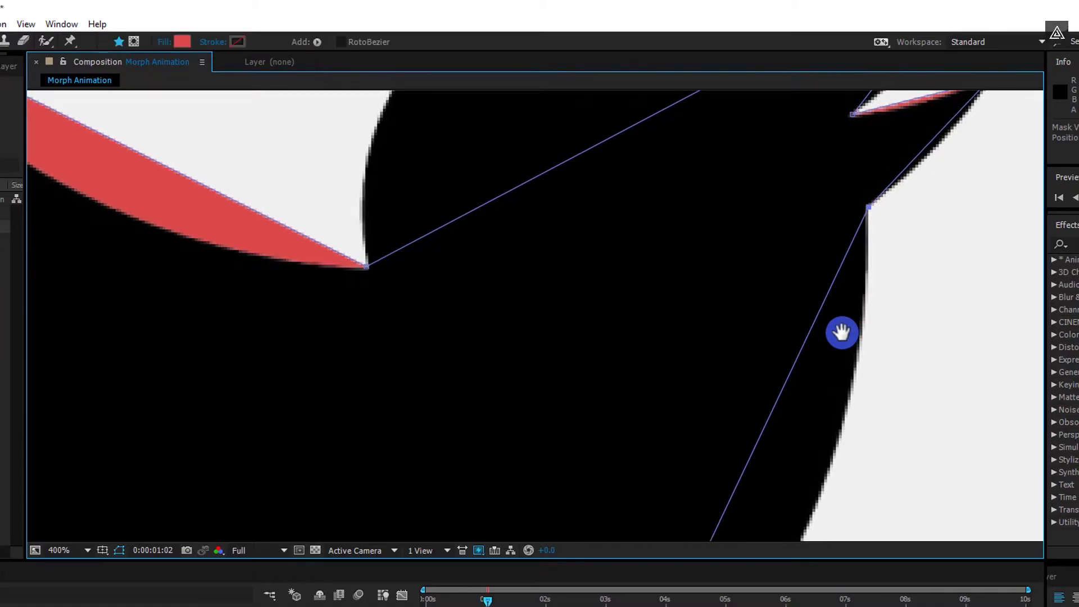
pyautogui.press('/')
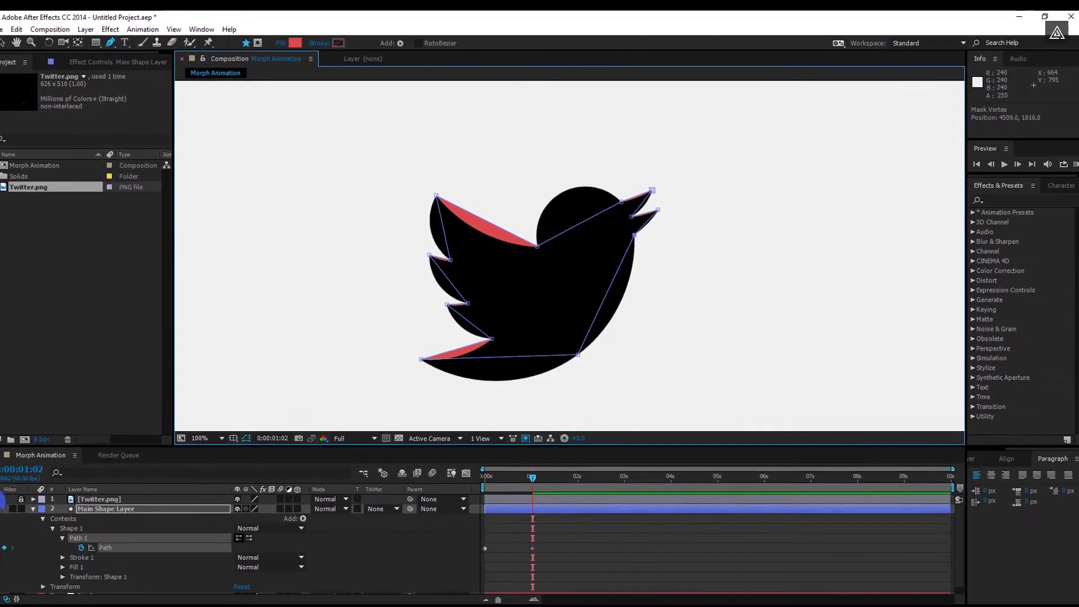
pyautogui.click(1, 499)
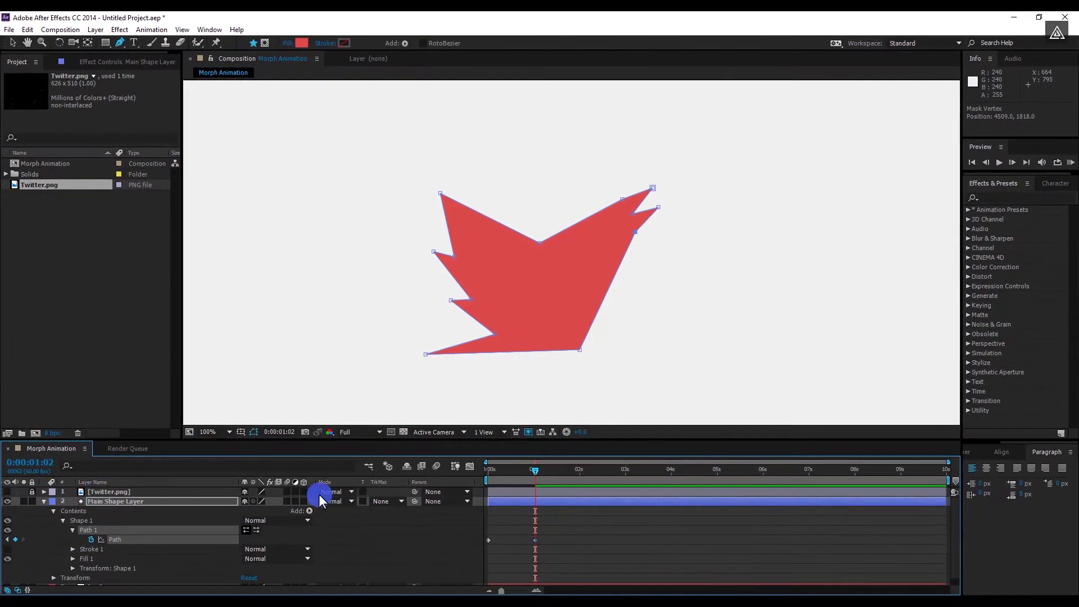
pyautogui.moveTo(515, 474)
pyautogui.mouseDown()
pyautogui.moveTo(483, 479)
pyautogui.moveTo(533, 467)
pyautogui.mouseUp()
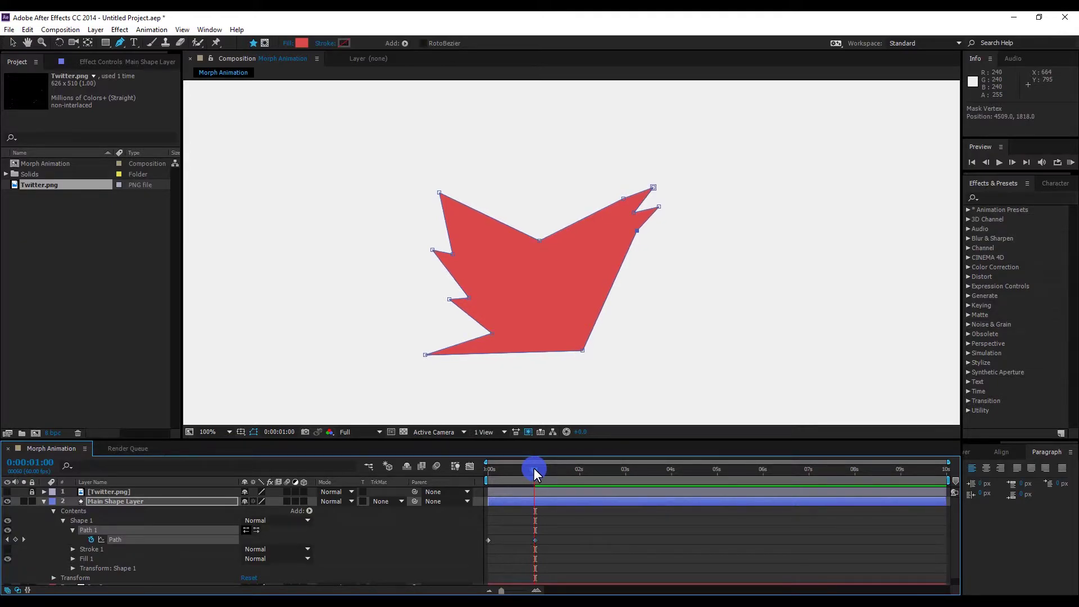
pyautogui.press('pagedown')
pyautogui.press('pagedown')
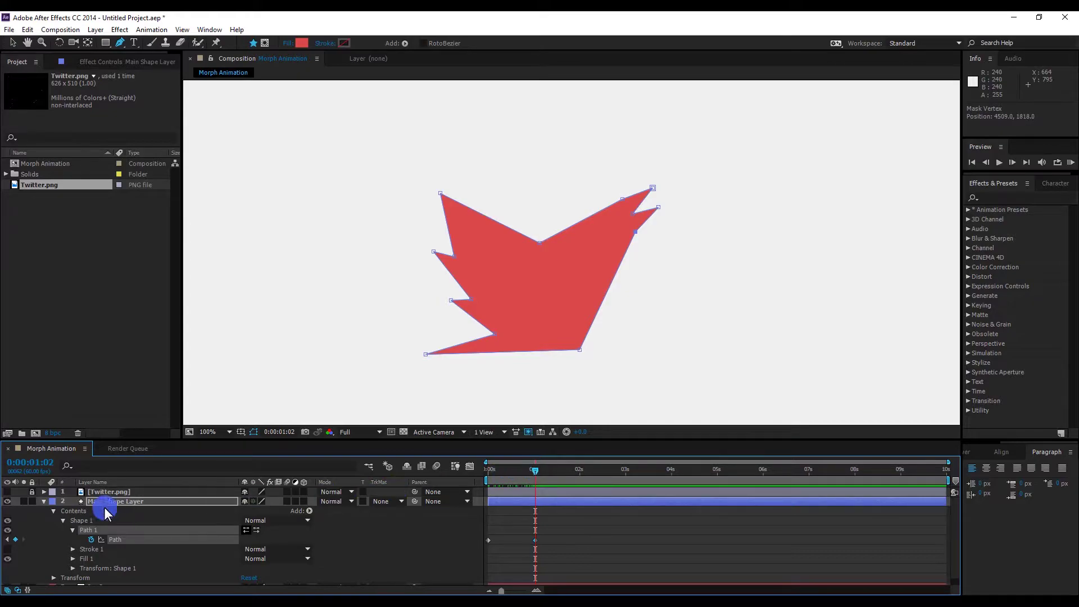
pyautogui.click(7, 492)
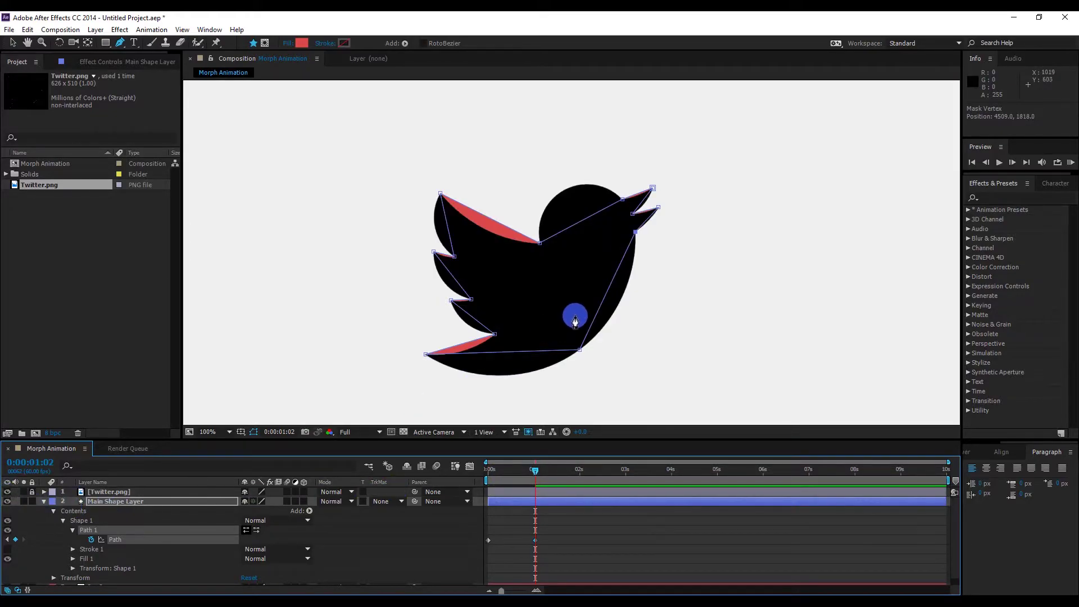
pyautogui.press('.')
pyautogui.press('.')
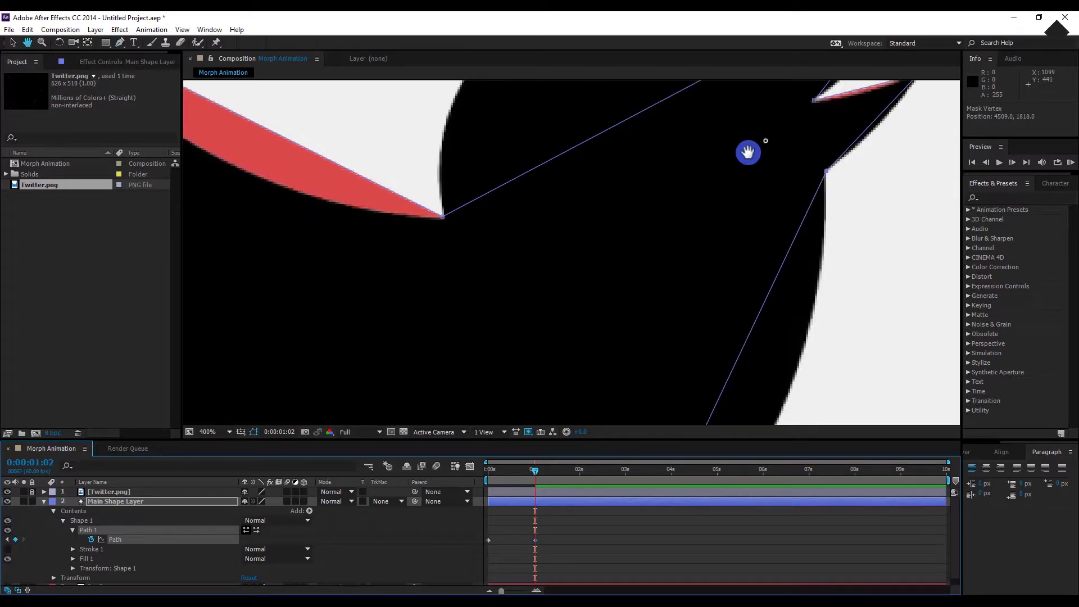
pyautogui.moveTo(729, 168); pyautogui.dragTo(491, 344)
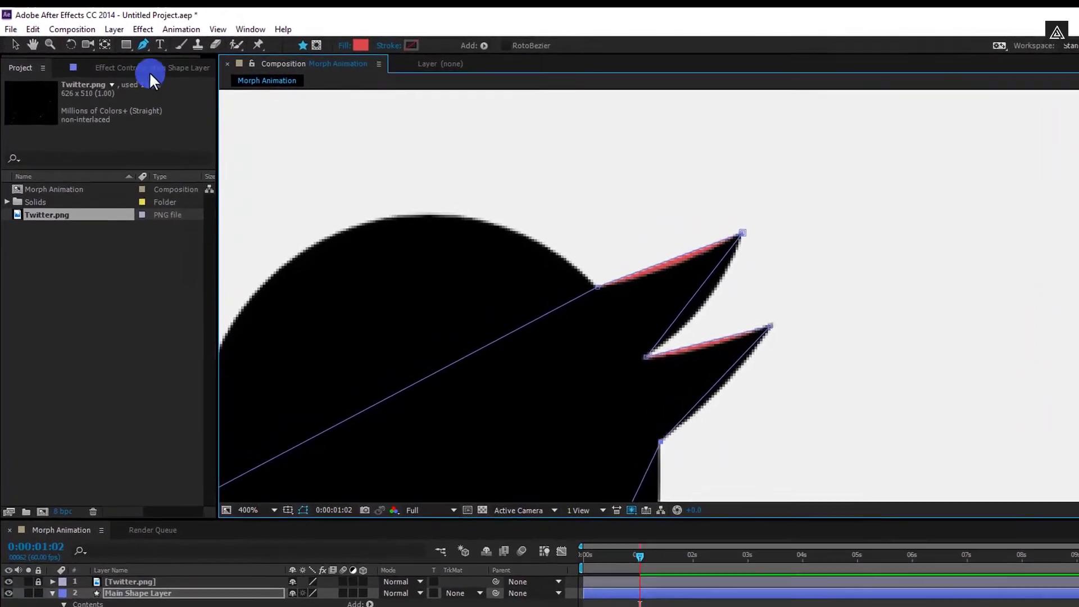
# Convert the beak's top point to smooth and bend its edge along the bird outline.
pyautogui.click(120, 42)
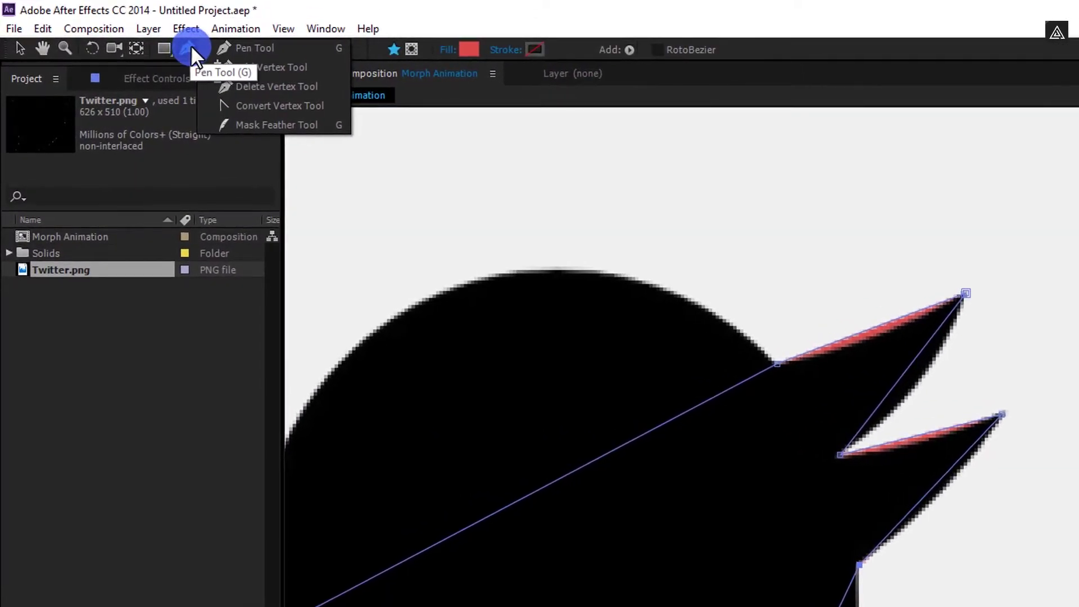
pyautogui.click(243, 105)
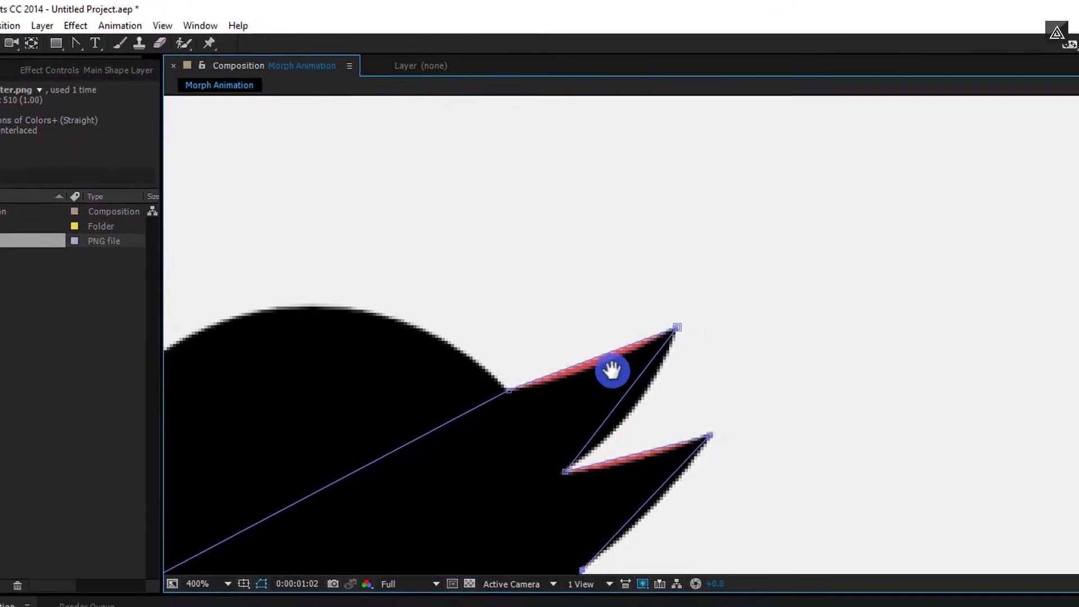
pyautogui.scroll(2, 805, 325)
pyautogui.moveTo(438, 301); pyautogui.dragTo(439, 293)
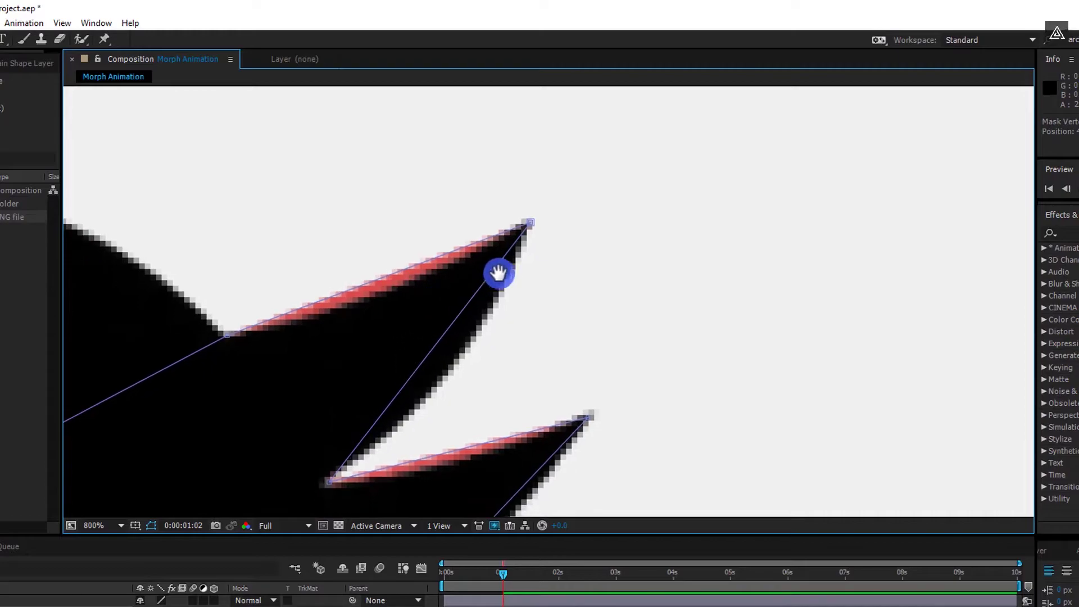
pyautogui.click(531, 223)
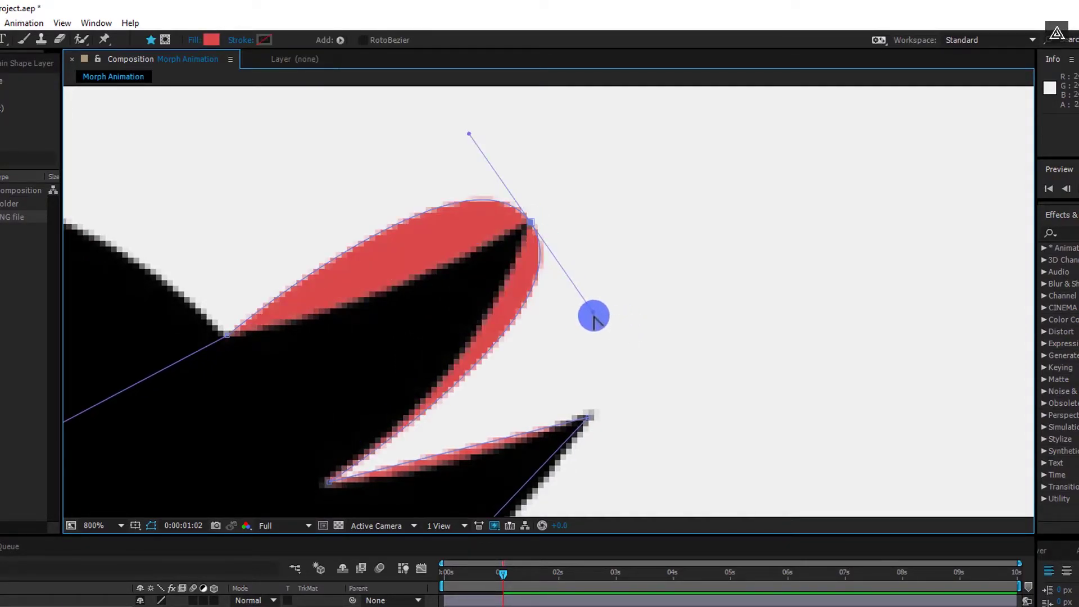
pyautogui.moveTo(593, 311)
pyautogui.mouseDown()
pyautogui.moveTo(496, 364)
pyautogui.moveTo(449, 436)
pyautogui.moveTo(503, 434)
pyautogui.moveTo(527, 402)
pyautogui.moveTo(478, 393)
pyautogui.moveTo(484, 375)
pyautogui.mouseUp()
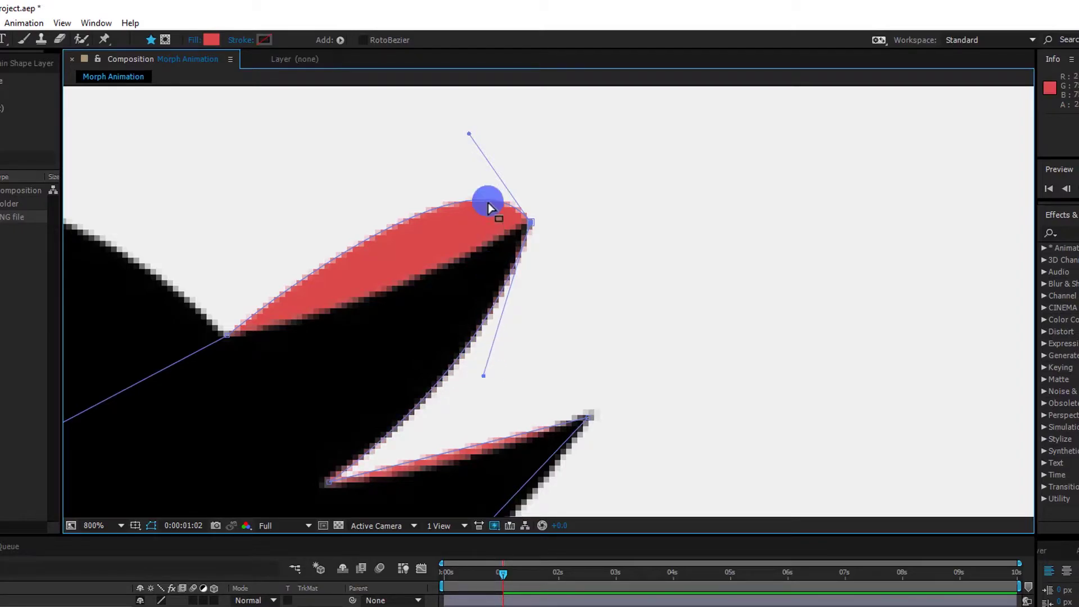
pyautogui.moveTo(464, 145)
pyautogui.mouseDown()
pyautogui.moveTo(356, 248)
pyautogui.moveTo(317, 333)
pyautogui.mouseUp()
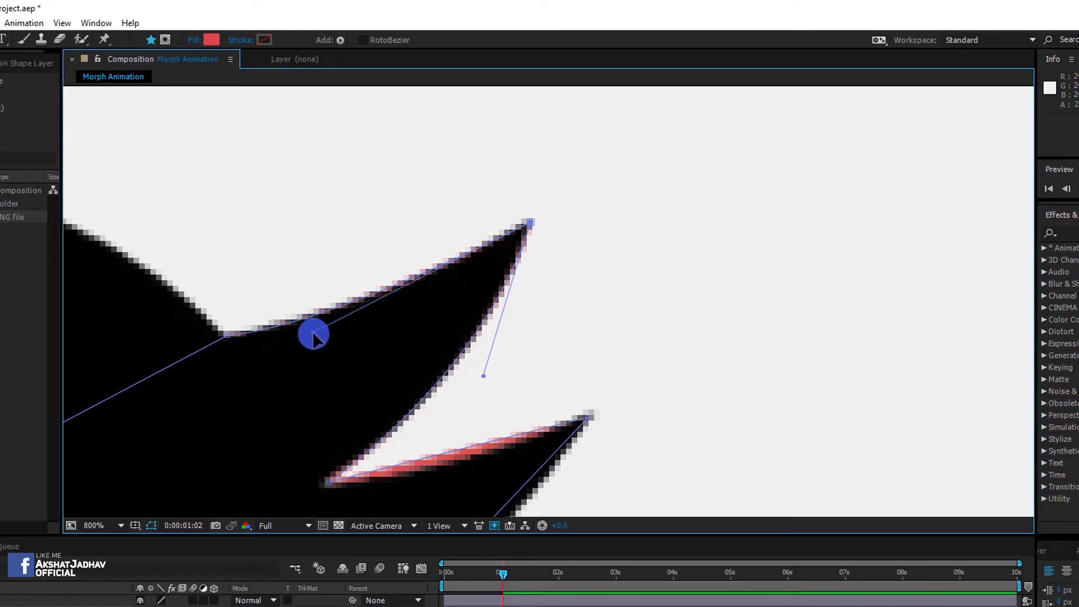
# Smooth the lower beak and middle points and fit their curves to the bird's head.
pyautogui.moveTo(440, 403); pyautogui.dragTo(578, 318)
pyautogui.click(578, 318)
pyautogui.moveTo(373, 390)
pyautogui.mouseDown()
pyautogui.moveTo(626, 219)
pyautogui.moveTo(483, 391)
pyautogui.mouseUp()
pyautogui.scroll(-1, 483, 391)
pyautogui.moveTo(193, 478)
pyautogui.mouseDown()
pyautogui.moveTo(216, 139)
pyautogui.moveTo(178, 115)
pyautogui.moveTo(189, 208)
pyautogui.mouseUp()
pyautogui.moveTo(472, 436)
pyautogui.mouseDown()
pyautogui.moveTo(669, 357)
pyautogui.moveTo(574, 301)
pyautogui.mouseUp()
pyautogui.moveTo(281, 114)
pyautogui.mouseDown()
pyautogui.moveTo(312, 108)
pyautogui.moveTo(315, 197)
pyautogui.mouseUp()
pyautogui.moveTo(646, 230); pyautogui.dragTo(595, 181)
pyautogui.moveTo(320, 163)
pyautogui.mouseDown()
pyautogui.moveTo(313, 150)
pyautogui.moveTo(264, 200)
pyautogui.mouseUp()
pyautogui.moveTo(595, 181); pyautogui.dragTo(578, 152)
pyautogui.moveTo(264, 200)
pyautogui.mouseDown()
pyautogui.moveTo(254, 189)
pyautogui.moveTo(265, 207)
pyautogui.mouseUp()
# Adjust the next points' Bezier handles so the path hugs the bird's edge.
pyautogui.moveTo(441, 424); pyautogui.dragTo(831, 381)
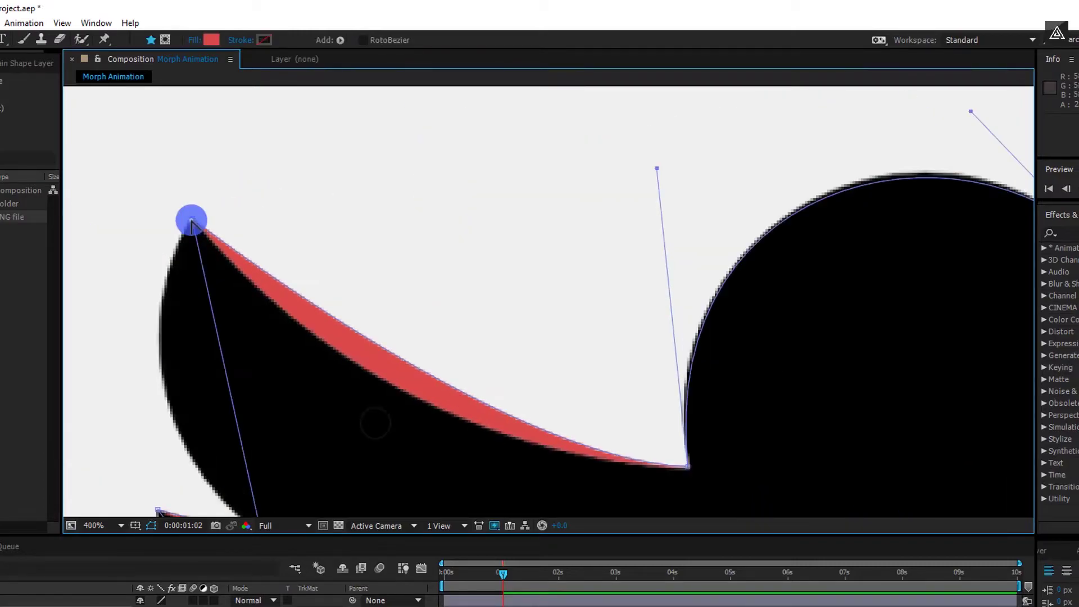
pyautogui.moveTo(373, 186)
pyautogui.mouseDown()
pyautogui.moveTo(365, 405)
pyautogui.moveTo(300, 357)
pyautogui.mouseUp()
pyautogui.moveTo(267, 391); pyautogui.dragTo(375, 306)
pyautogui.moveTo(194, 150); pyautogui.dragTo(197, 322)
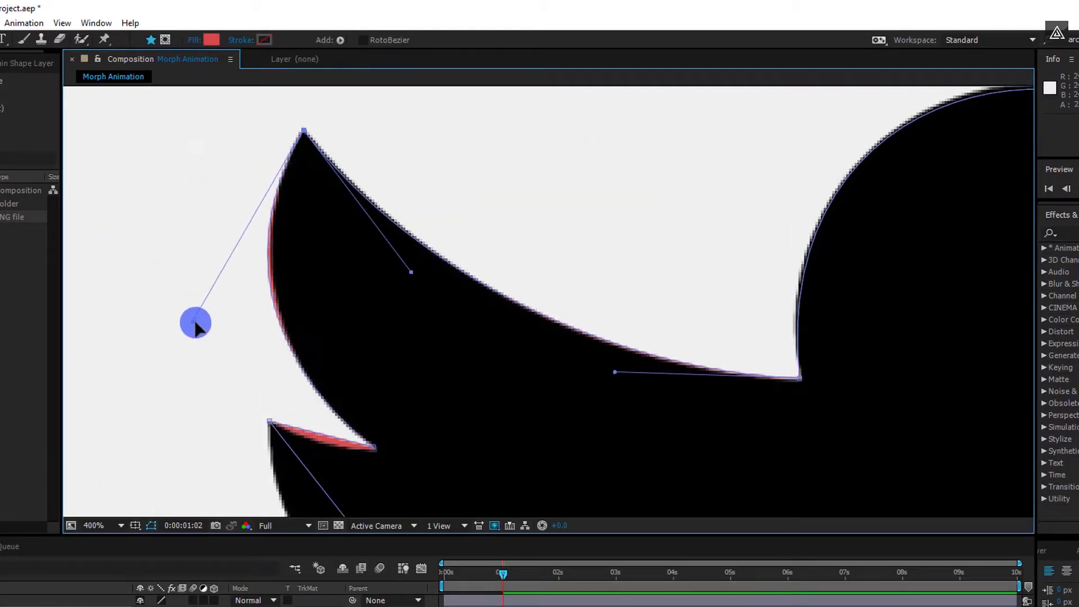
pyautogui.moveTo(272, 422)
pyautogui.mouseDown()
pyautogui.moveTo(256, 391)
pyautogui.moveTo(457, 277)
pyautogui.mouseUp()
pyautogui.moveTo(311, 241)
pyautogui.mouseDown()
pyautogui.moveTo(311, 428)
pyautogui.moveTo(330, 239)
pyautogui.moveTo(396, 247)
pyautogui.mouseUp()
pyautogui.moveTo(382, 316)
pyautogui.mouseDown()
pyautogui.moveTo(393, 414)
pyautogui.moveTo(373, 400)
pyautogui.mouseUp()
# Curve the lower points' handles to match the bird's belly.
pyautogui.moveTo(502, 494); pyautogui.dragTo(473, 428)
pyautogui.moveTo(519, 344)
pyautogui.mouseDown()
pyautogui.moveTo(272, 477)
pyautogui.moveTo(541, 397)
pyautogui.moveTo(540, 433)
pyautogui.moveTo(366, 335)
pyautogui.moveTo(503, 491)
pyautogui.moveTo(554, 399)
pyautogui.moveTo(534, 375)
pyautogui.moveTo(609, 257)
pyautogui.moveTo(332, 467)
pyautogui.moveTo(589, 305)
pyautogui.mouseUp()
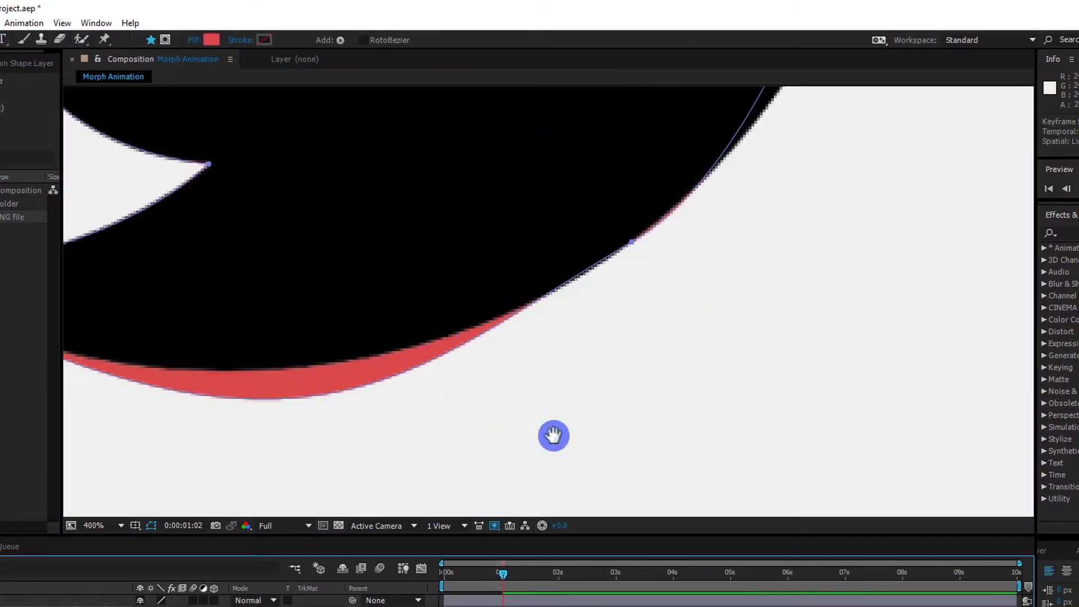
pyautogui.moveTo(578, 344)
pyautogui.mouseDown()
pyautogui.moveTo(632, 390)
pyautogui.moveTo(89, 290)
pyautogui.moveTo(340, 323)
pyautogui.moveTo(734, 311)
pyautogui.moveTo(543, 364)
pyautogui.moveTo(806, 368)
pyautogui.moveTo(120, 308)
pyautogui.moveTo(645, 173)
pyautogui.moveTo(499, 159)
pyautogui.mouseUp()
pyautogui.scroll(-1, 499, 159)
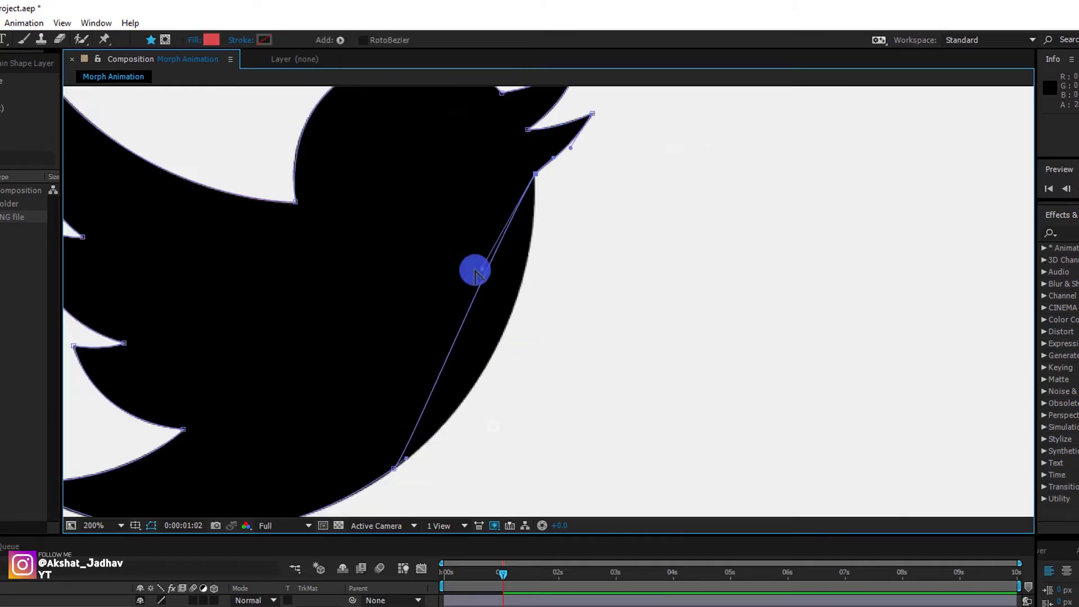
pyautogui.moveTo(475, 273); pyautogui.dragTo(540, 361)
pyautogui.scroll(-1, 539, 361)
# Fit the last curve to the bird's edge and deselect the path.
pyautogui.moveTo(578, 161); pyautogui.dragTo(584, 283)
pyautogui.scroll(-2, 584, 282)
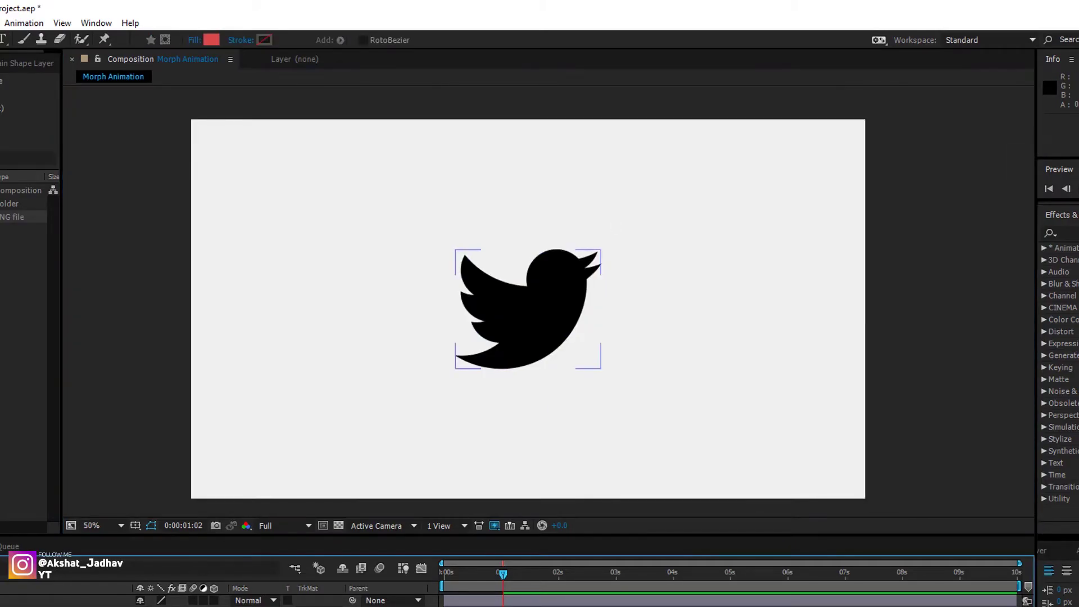
pyautogui.click(500, 408)
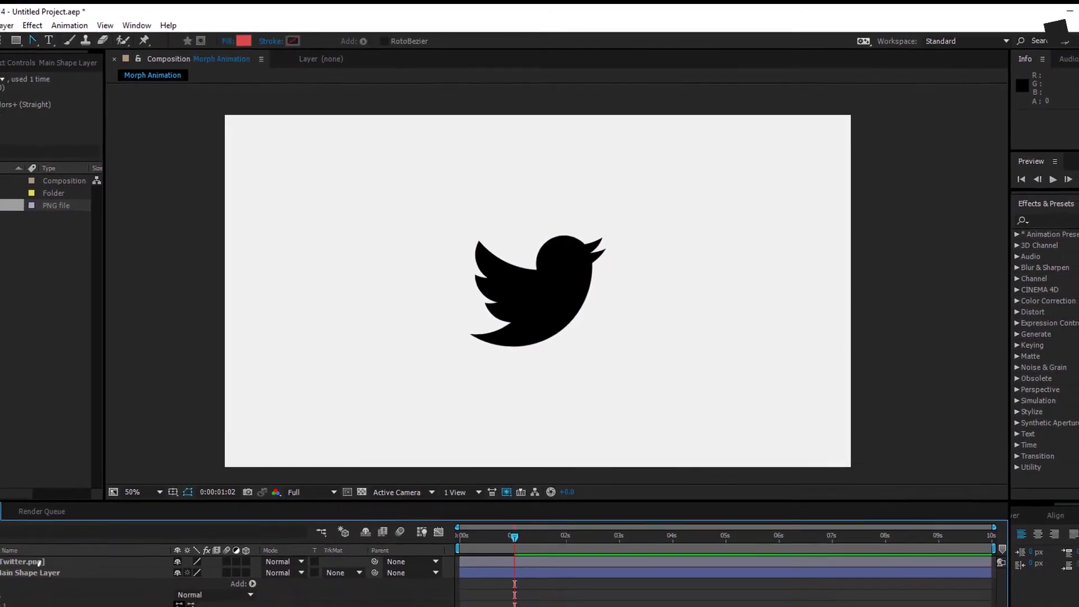
# Hide the black reference bird and scrub to preview the rectangle-to-bird morph.
pyautogui.click(7, 492)
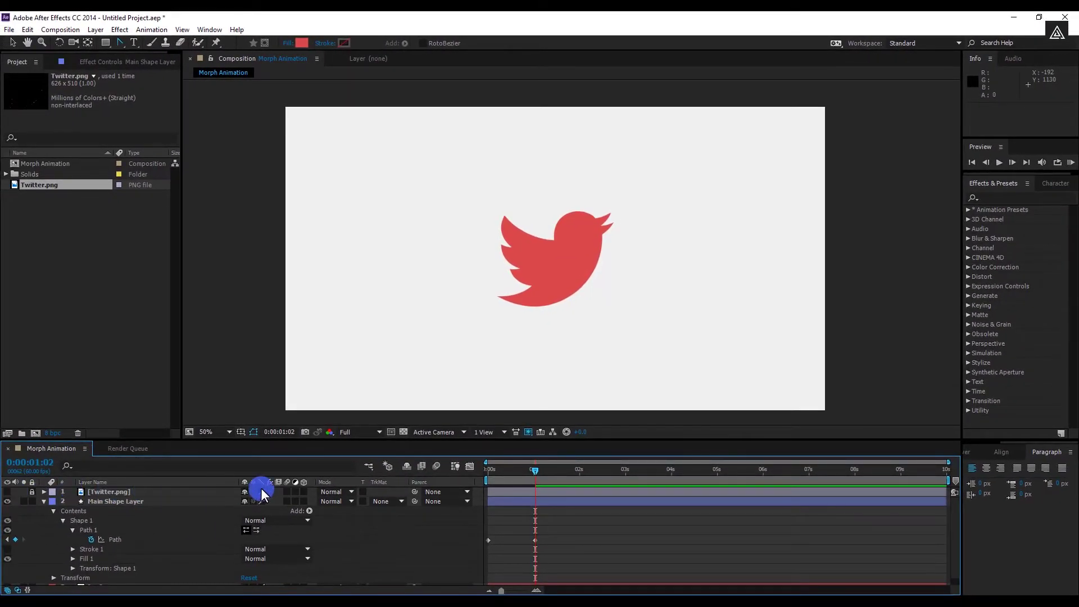
pyautogui.moveTo(503, 472)
pyautogui.mouseDown()
pyautogui.moveTo(561, 478)
pyautogui.moveTo(540, 478)
pyautogui.mouseUp()
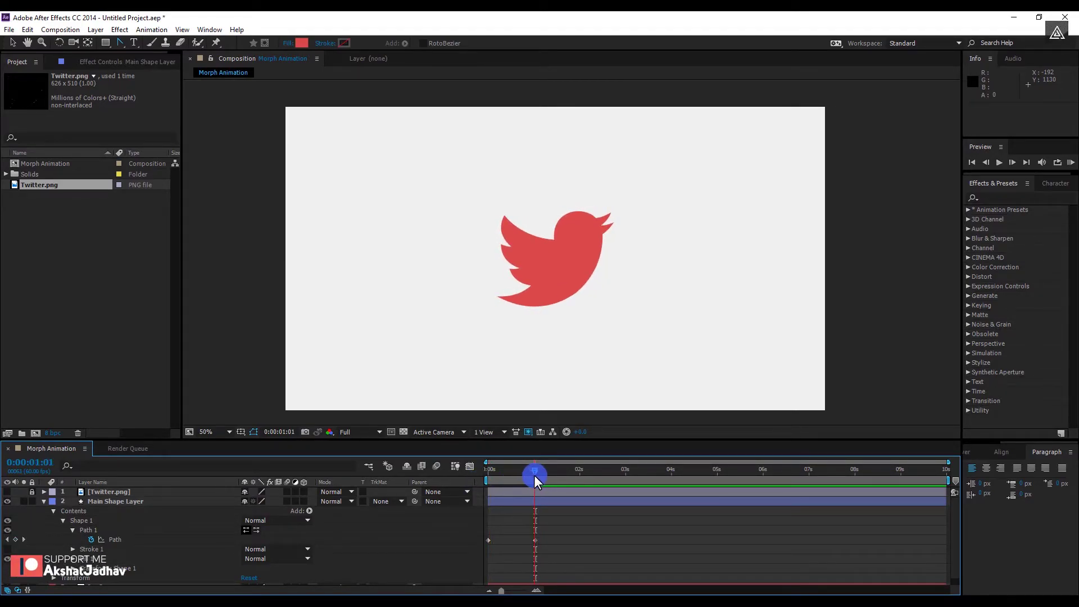
pyautogui.moveTo(535, 474); pyautogui.dragTo(538, 474)
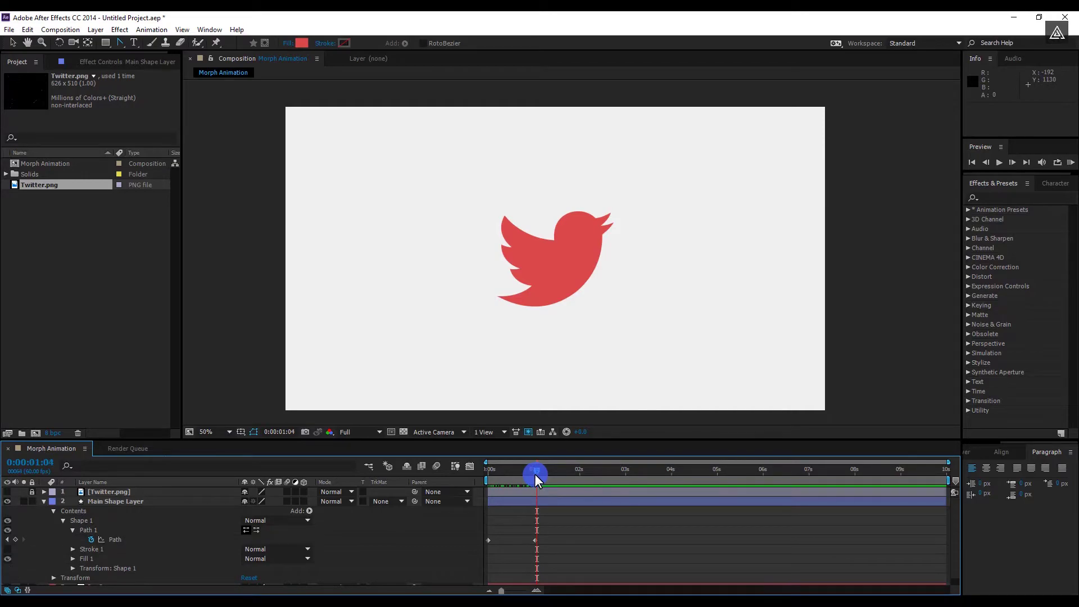
pyautogui.click(534, 474)
pyautogui.press('pageup')
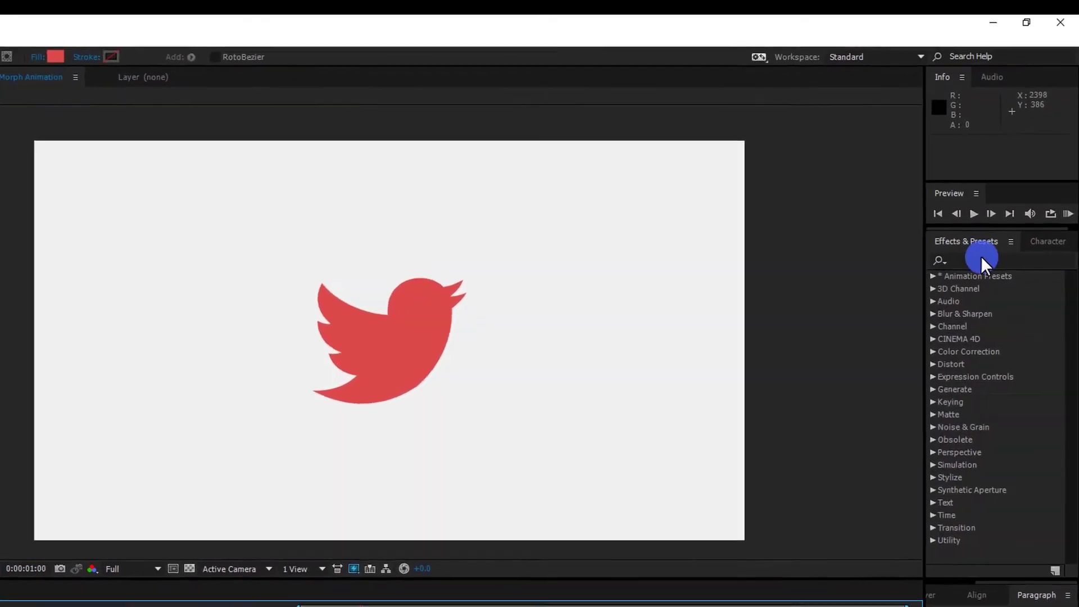
# Apply the Fill effect from Effects & Presets to the Main Shape Layer.
pyautogui.click(1005, 196)
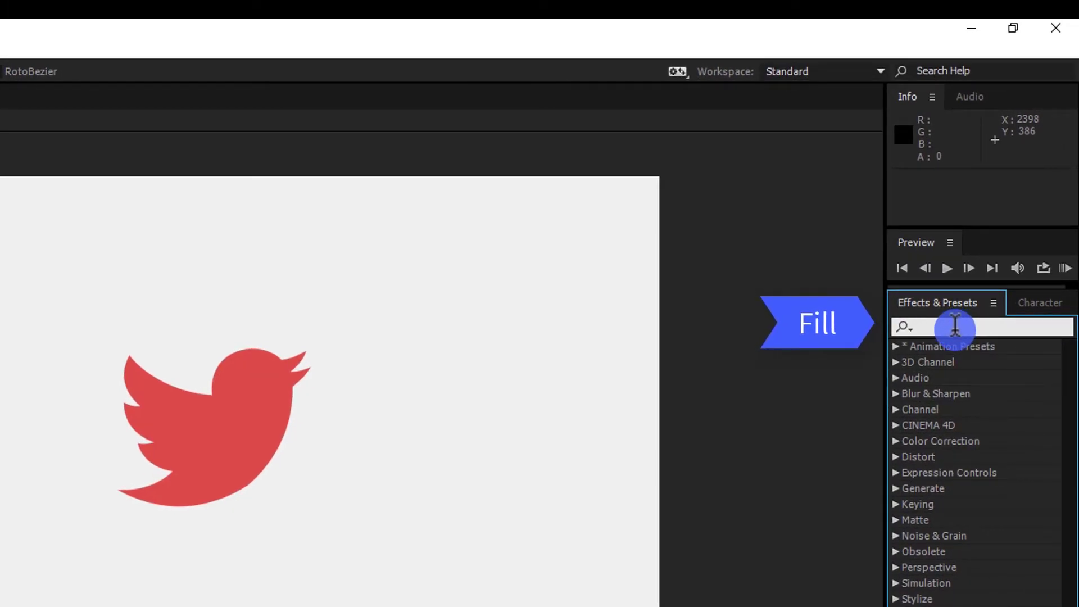
pyautogui.write('fill')
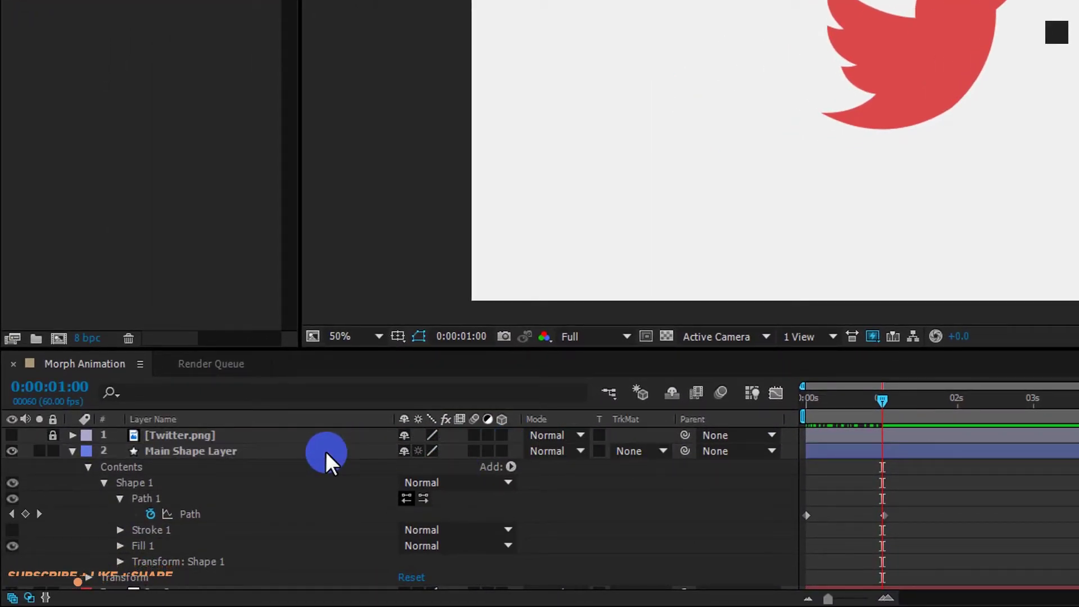
pyautogui.moveTo(325, 451); pyautogui.dragTo(326, 450)
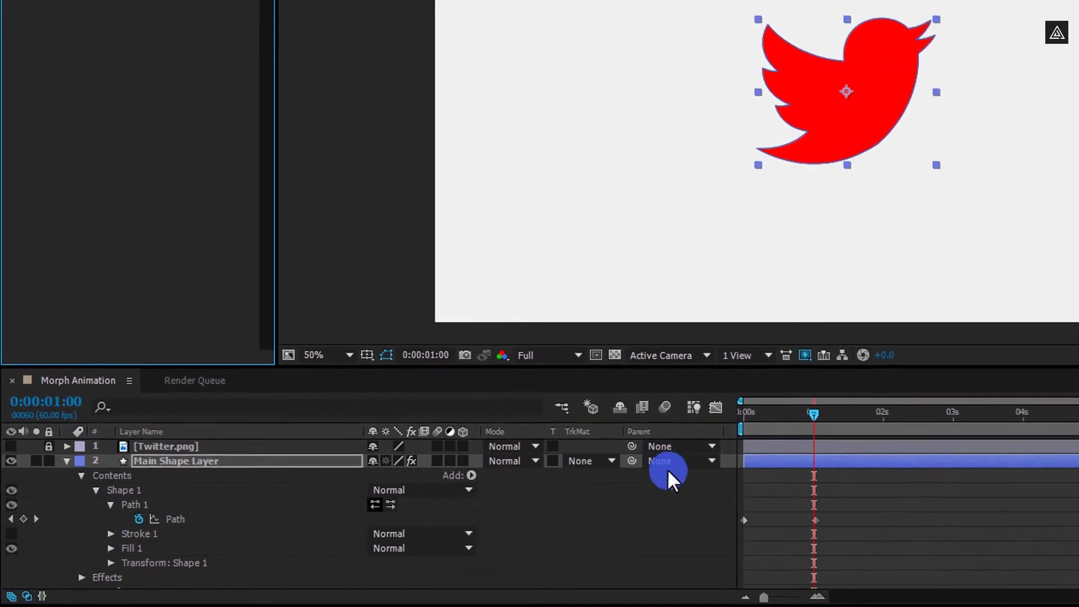
# At 0s, set the Fill colour to soft red E76969.
pyautogui.moveTo(569, 462); pyautogui.dragTo(507, 474)
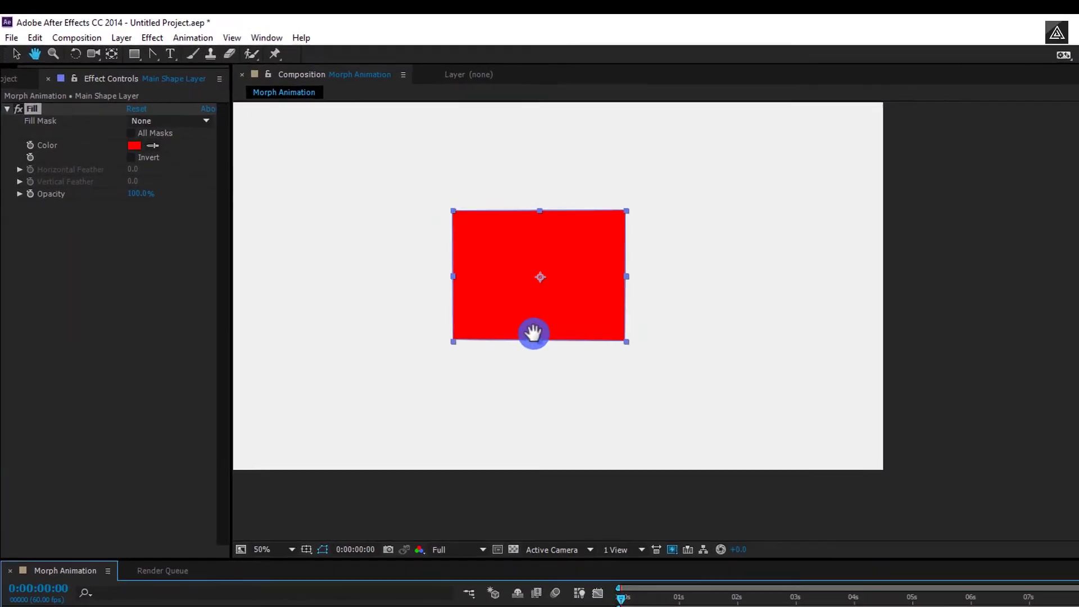
pyautogui.moveTo(549, 309); pyautogui.dragTo(286, 209)
pyautogui.press('v')
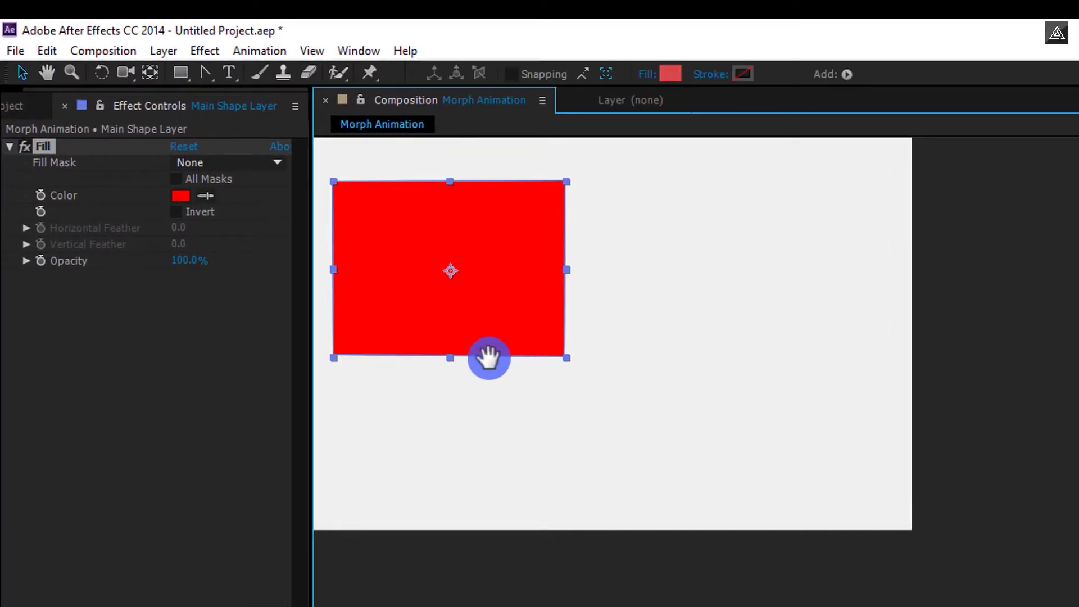
pyautogui.click(168, 196)
pyautogui.moveTo(236, 438); pyautogui.dragTo(742, 284)
pyautogui.click(674, 346)
pyautogui.moveTo(694, 334); pyautogui.dragTo(730, 334)
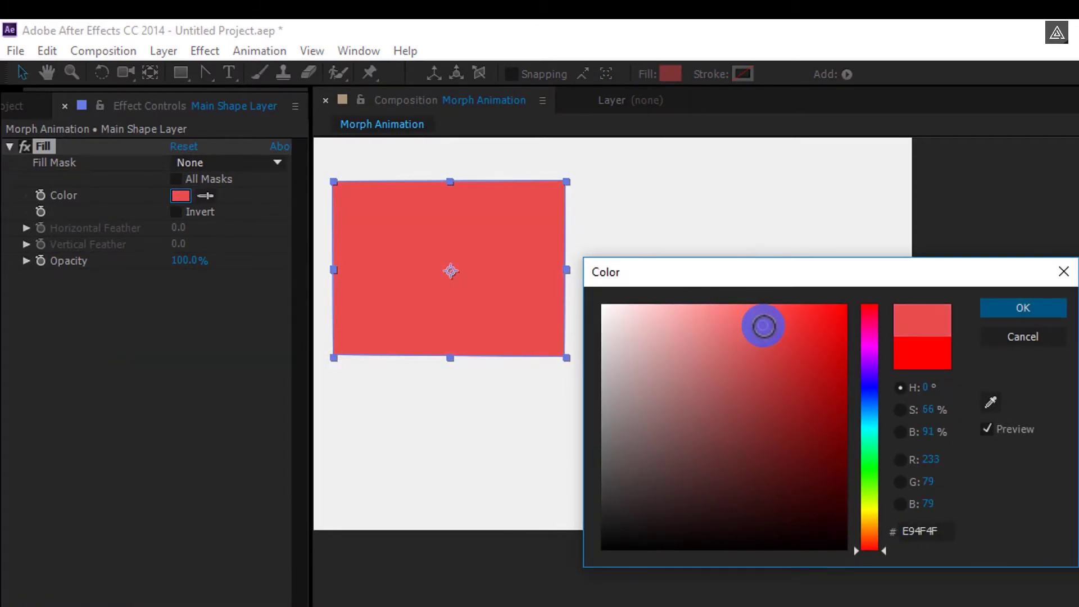
pyautogui.click(1000, 306)
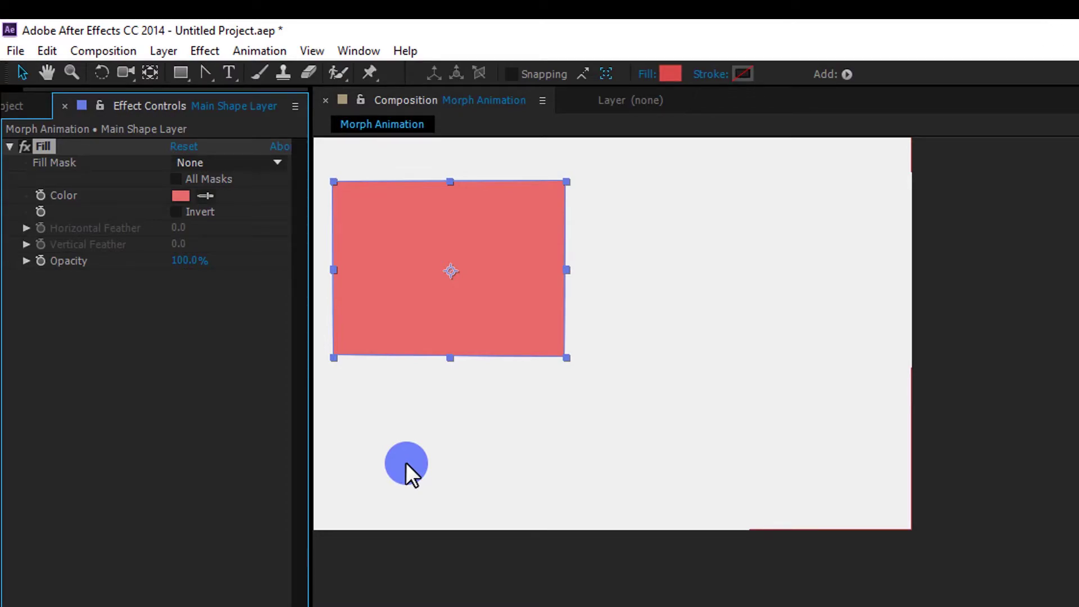
# Keyframe the Fill colour at 0s, then change it to light blue 45ABEC at about one second.
pyautogui.click(40, 195)
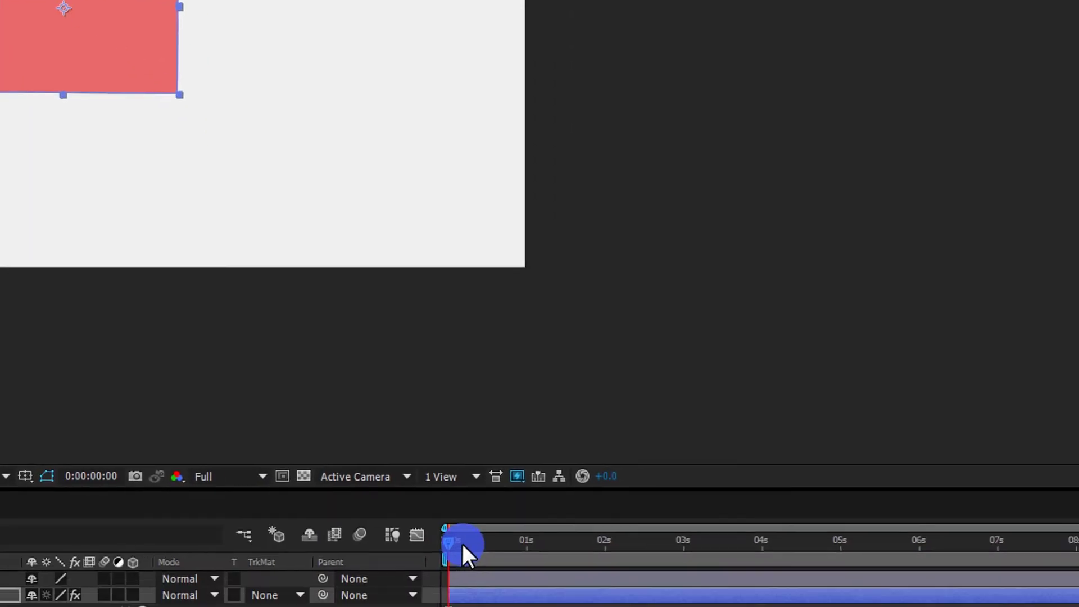
pyautogui.moveTo(462, 544); pyautogui.dragTo(308, 406)
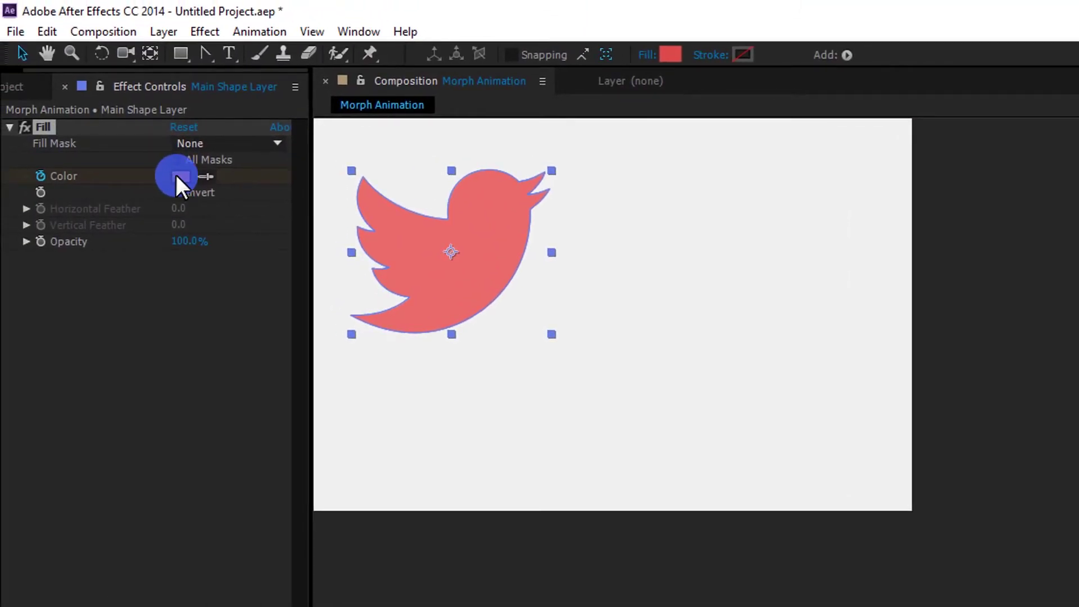
pyautogui.click(178, 175)
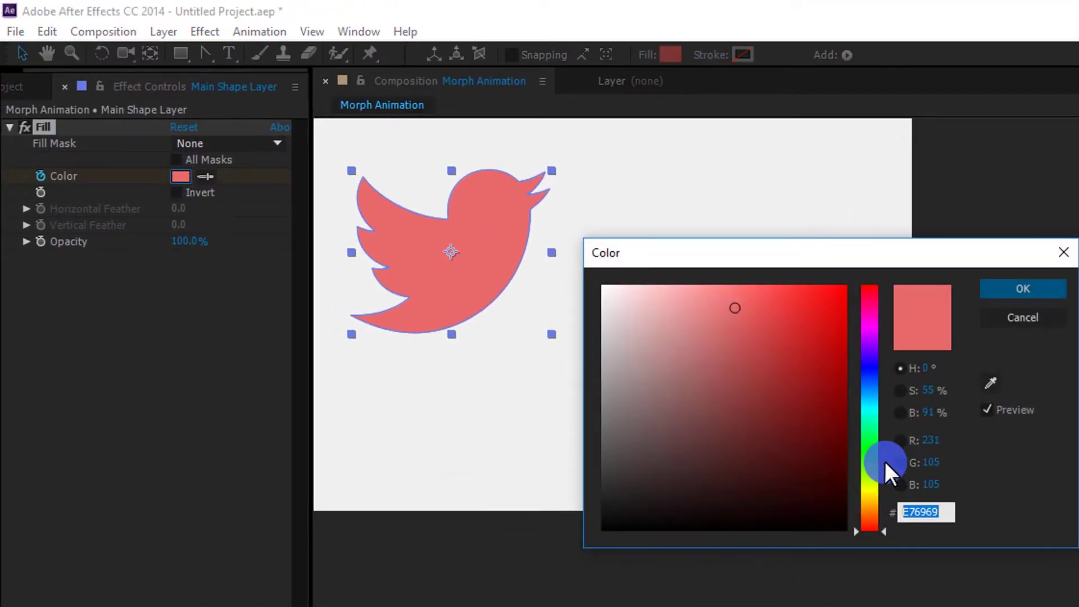
pyautogui.moveTo(885, 463); pyautogui.dragTo(877, 392)
pyautogui.moveTo(784, 336); pyautogui.dragTo(785, 308)
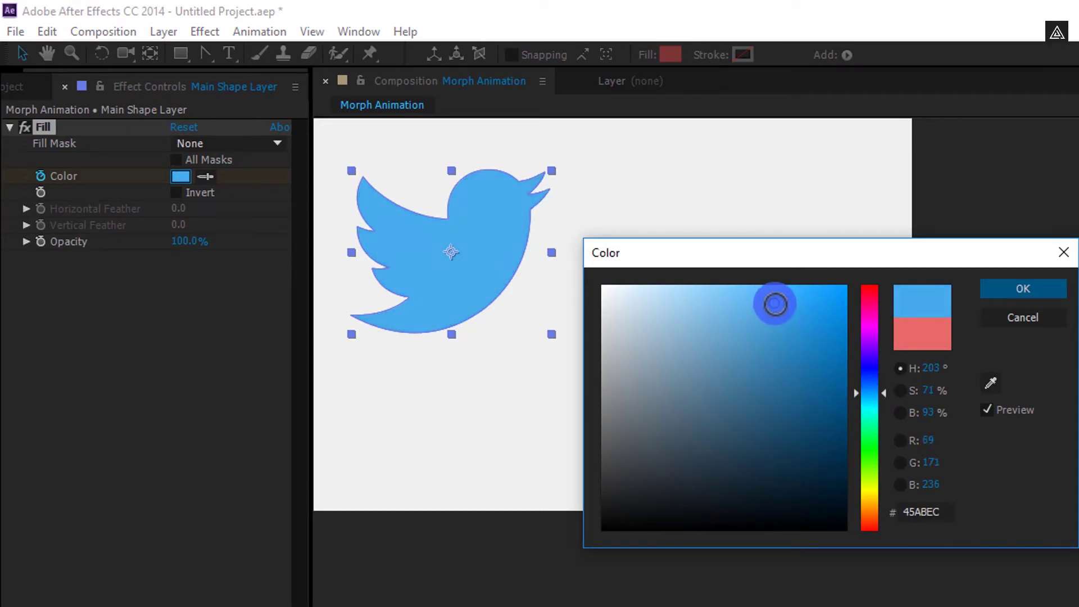
pyautogui.click(1015, 291)
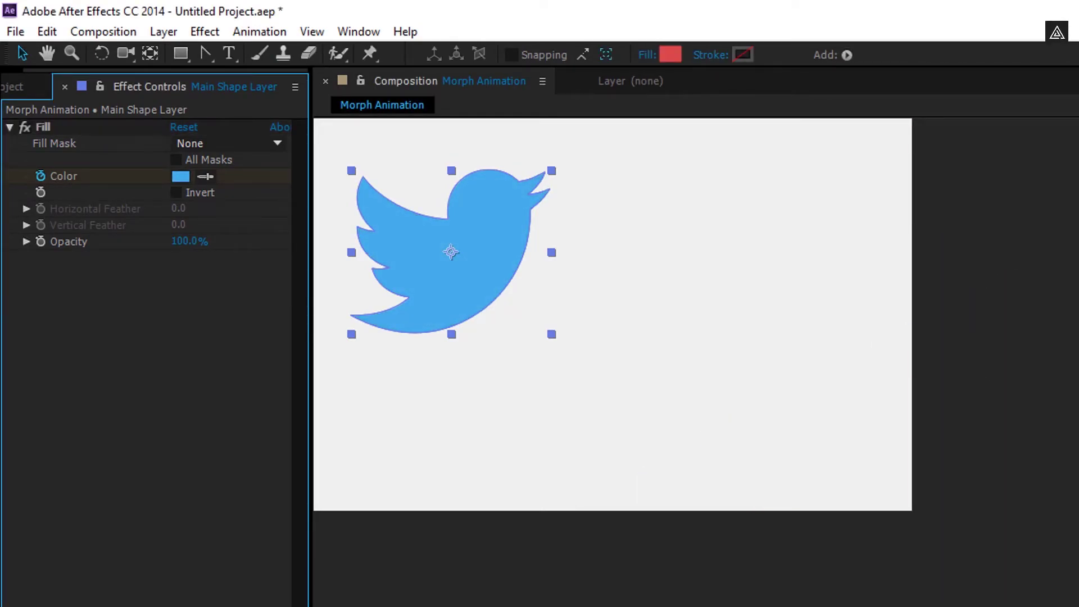
pyautogui.hotkey('ctrl', 'shift', 'a')
pyautogui.press('h')
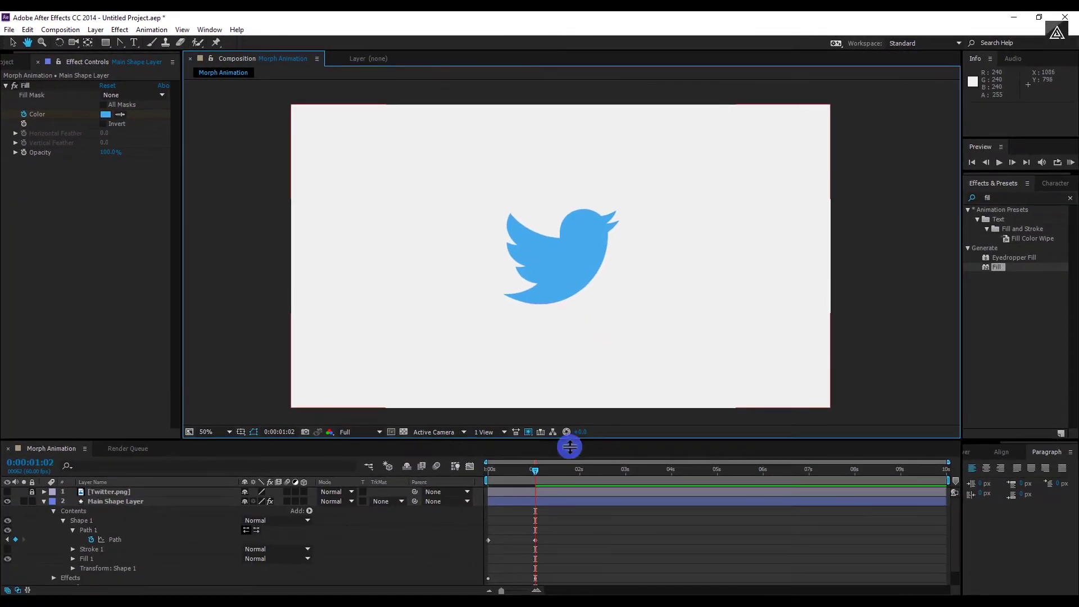
# Select the bird layer at 0s and expand its Transform properties in a taller timeline.
pyautogui.press('v')
pyautogui.click(542, 526)
pyautogui.moveTo(533, 471)
pyautogui.mouseDown()
pyautogui.moveTo(474, 484)
pyautogui.moveTo(543, 473)
pyautogui.mouseUp()
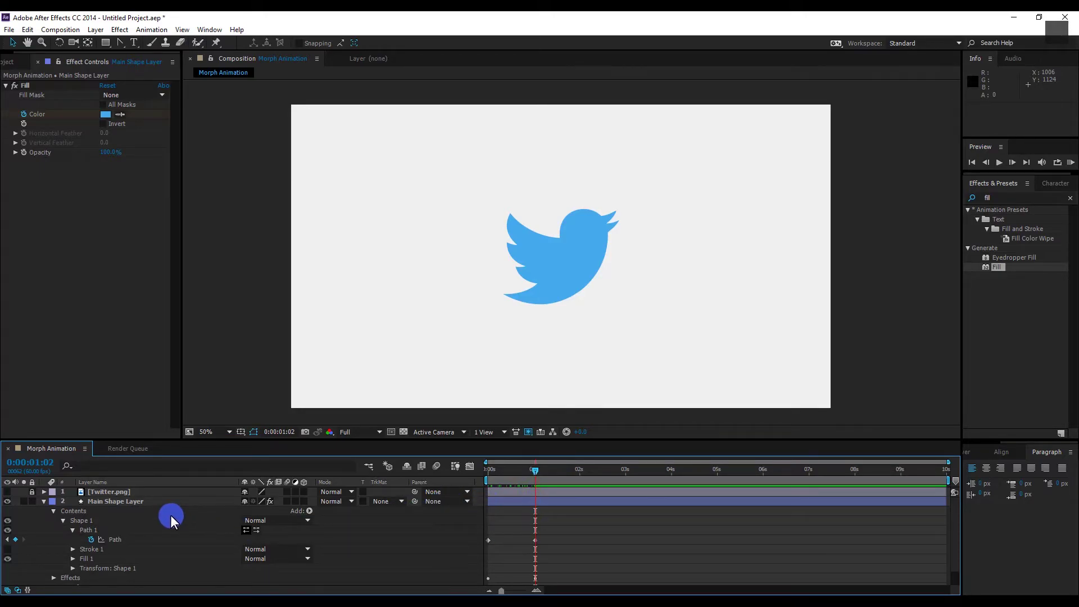
pyautogui.scroll(-1, 171, 520)
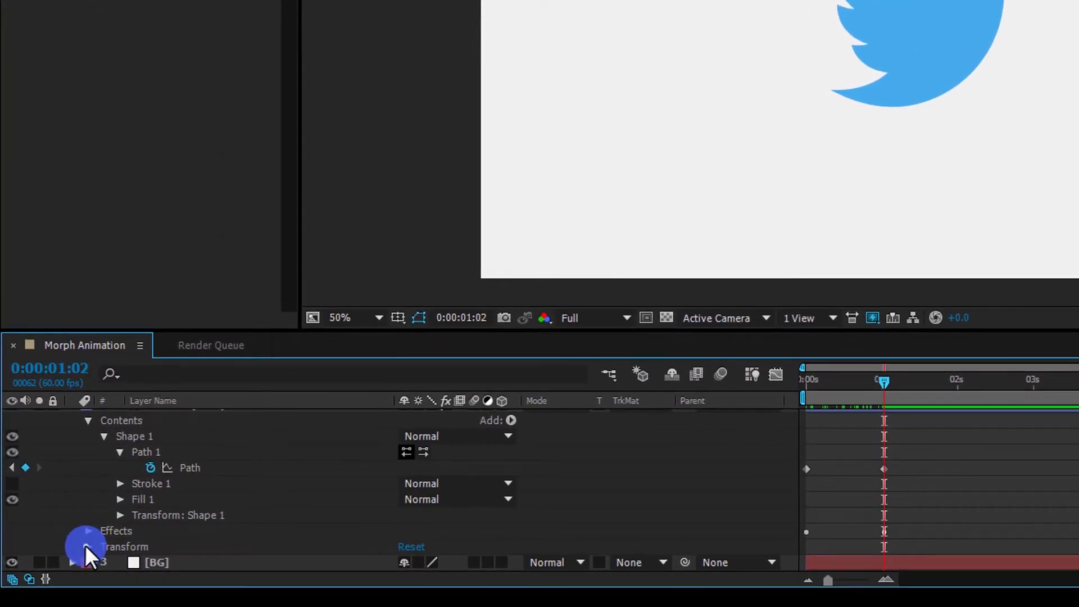
pyautogui.click(85, 545)
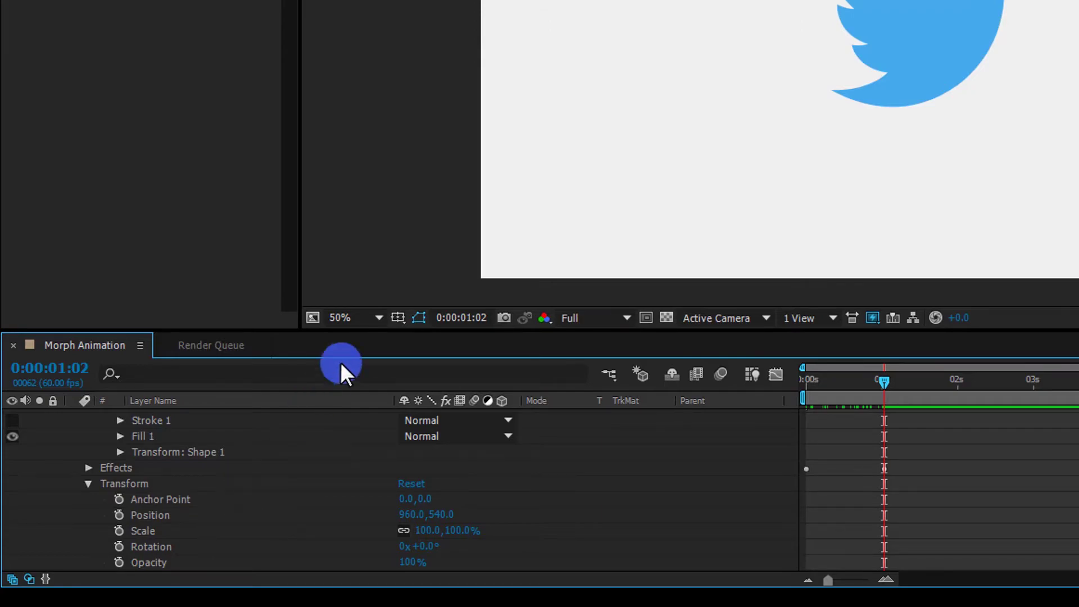
pyautogui.moveTo(389, 332); pyautogui.dragTo(390, 212)
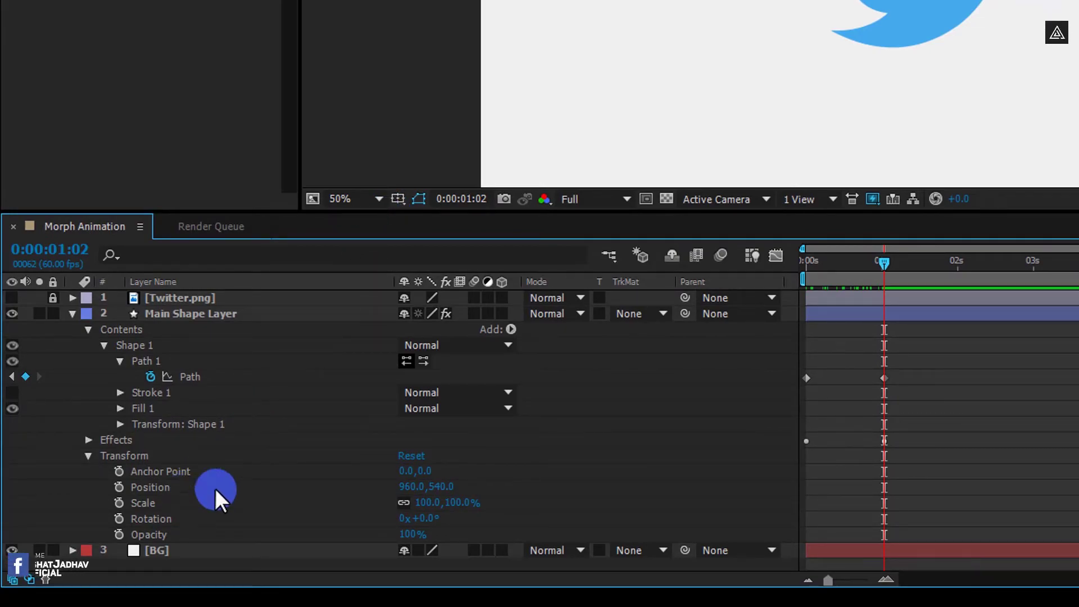
# At 0s, set Rotation to -90° and add a rotation keyframe.
pyautogui.click(812, 262)
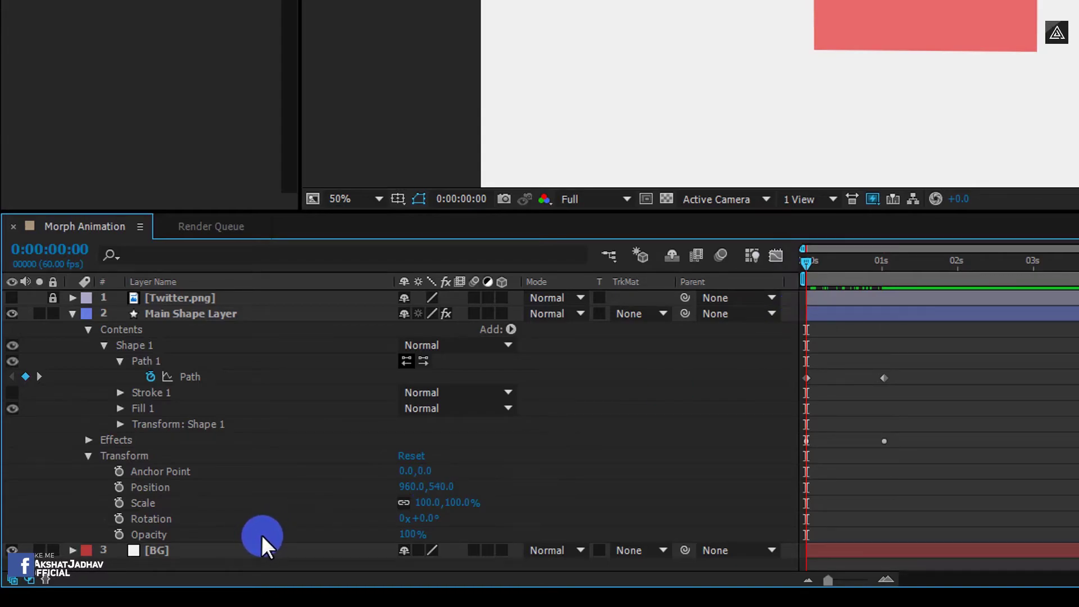
pyautogui.click(432, 524)
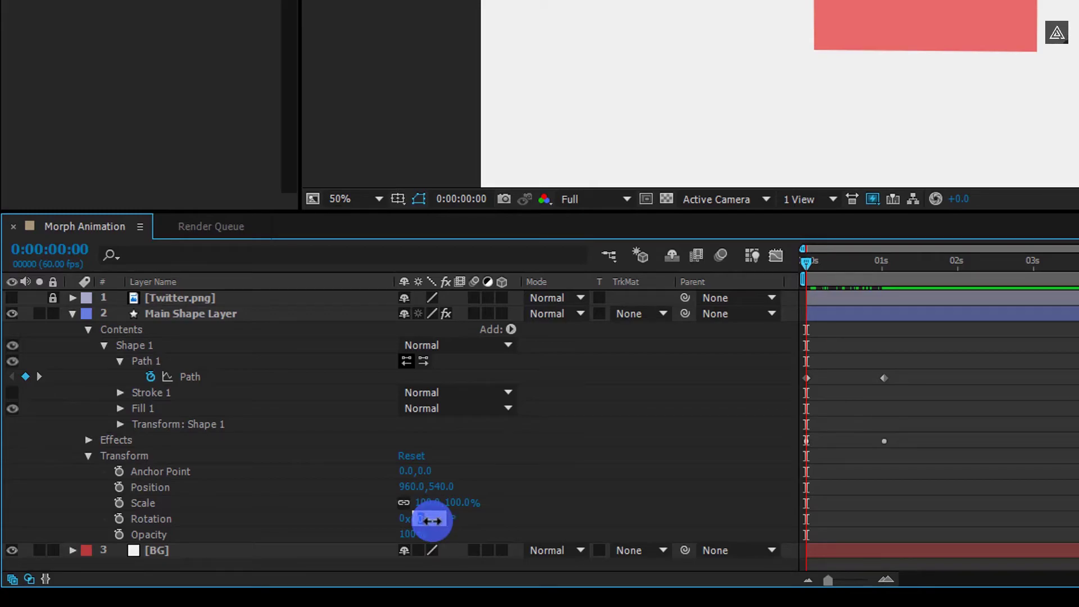
pyautogui.write('-90')
pyautogui.click(481, 518)
pyautogui.click(119, 518)
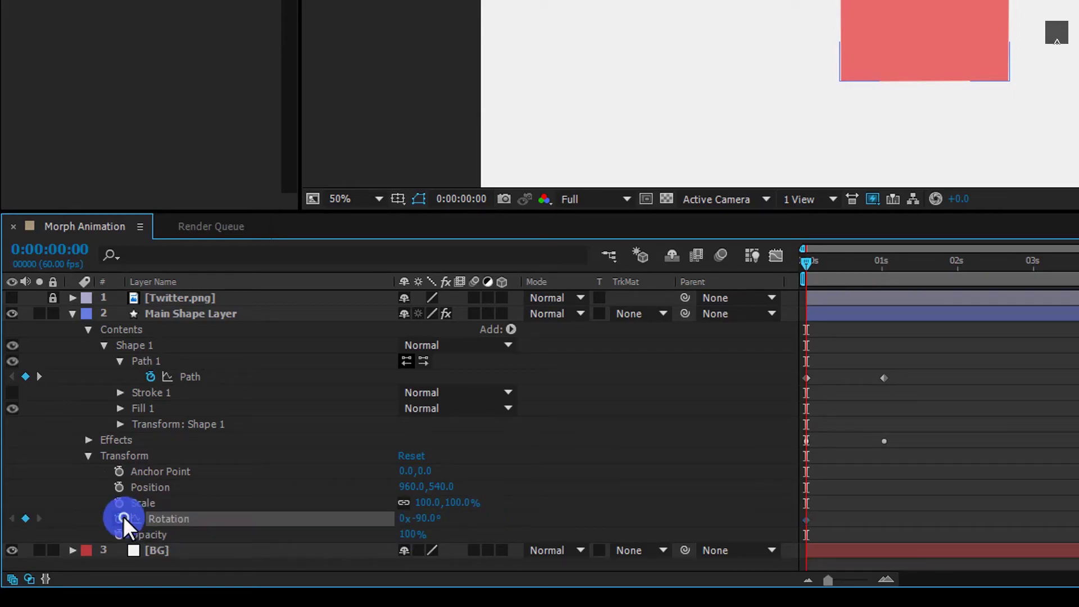
# At 1:02, keyframe Rotation at 0° and scrub through to review the turn.
pyautogui.moveTo(807, 264); pyautogui.dragTo(884, 264)
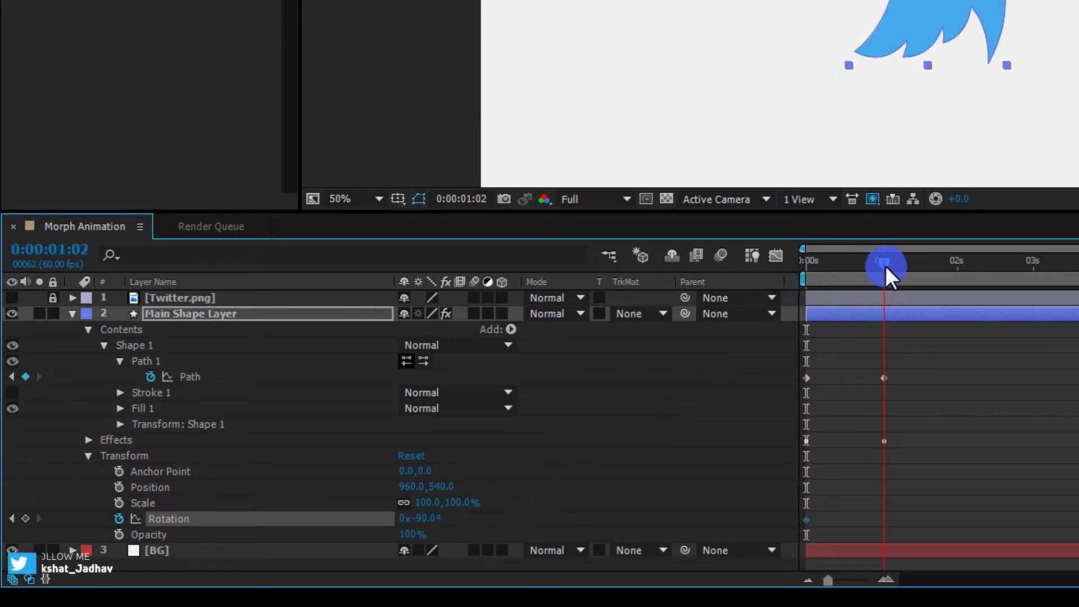
pyautogui.click(424, 518)
pyautogui.write('0')
pyautogui.press('Return')
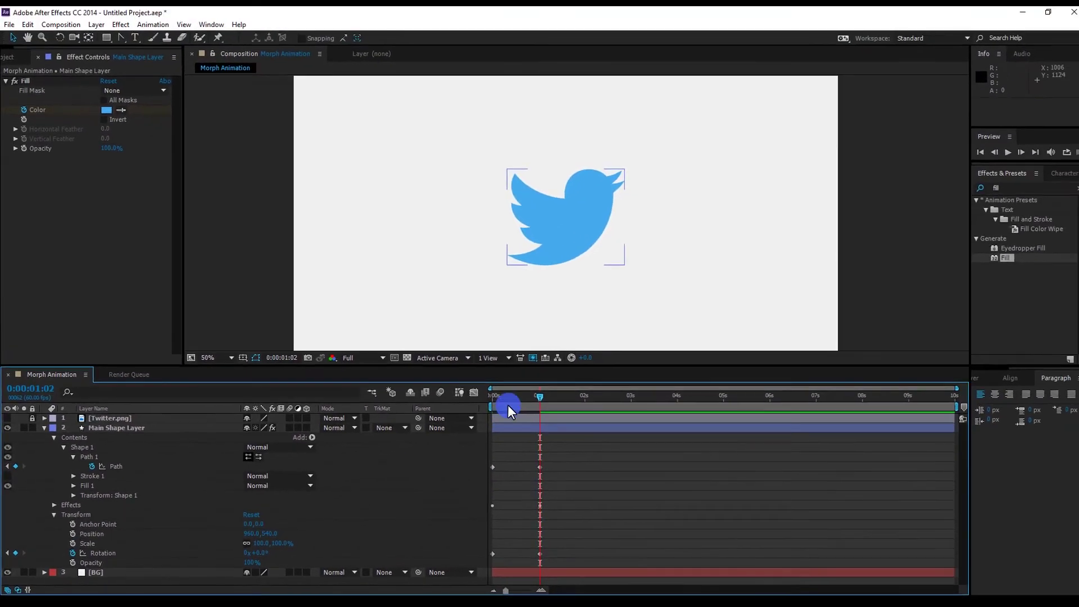
pyautogui.moveTo(507, 404); pyautogui.dragTo(551, 440)
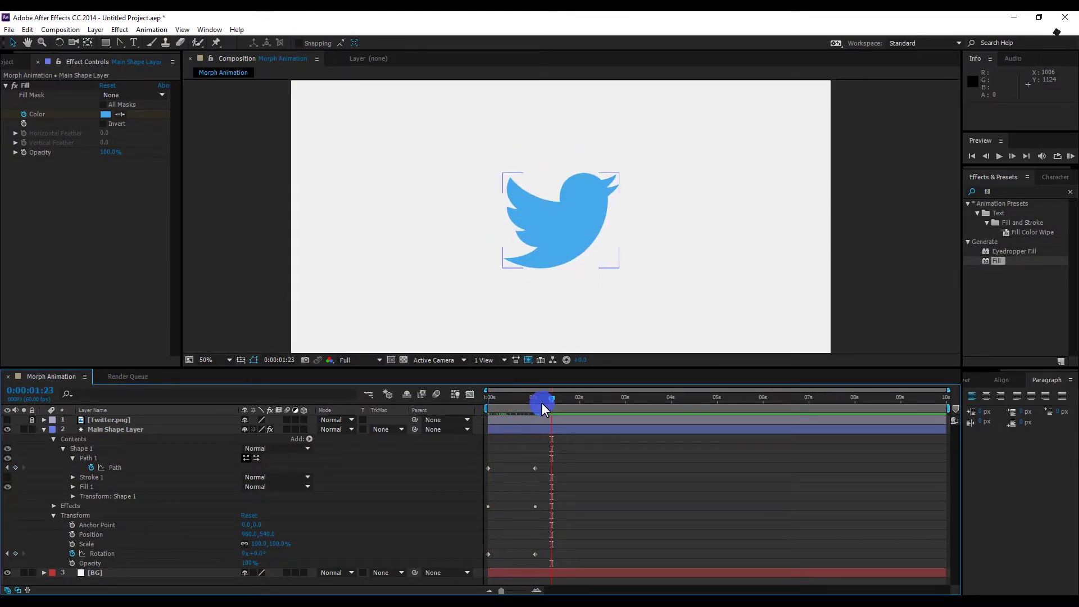
pyautogui.moveTo(541, 402); pyautogui.dragTo(556, 414)
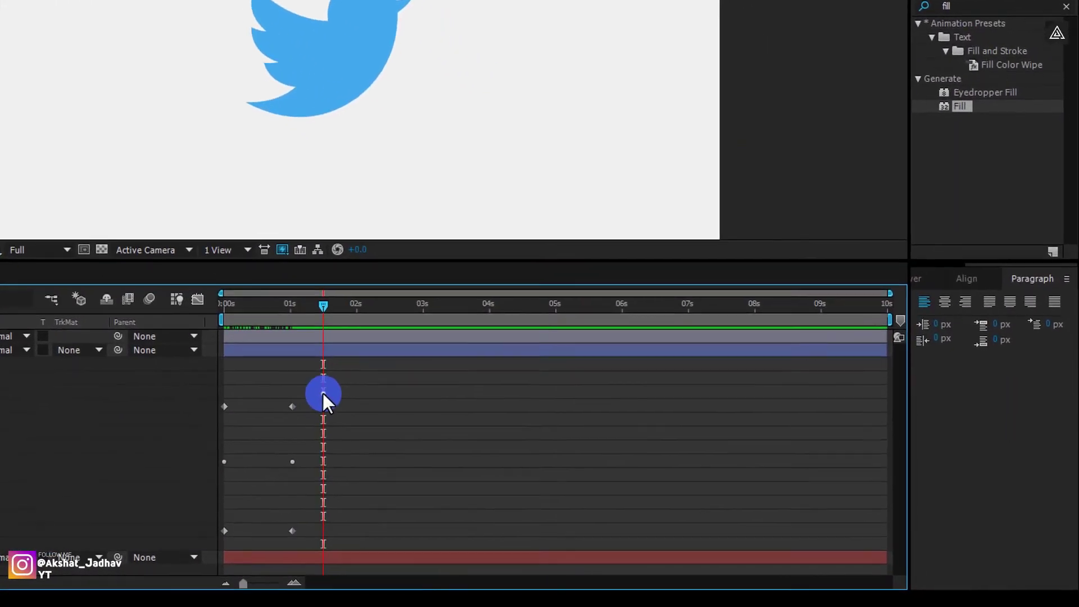
# Easy Ease both Path keyframes with F9 and check their speed curve in the Graph Editor.
pyautogui.moveTo(555, 459); pyautogui.dragTo(480, 477)
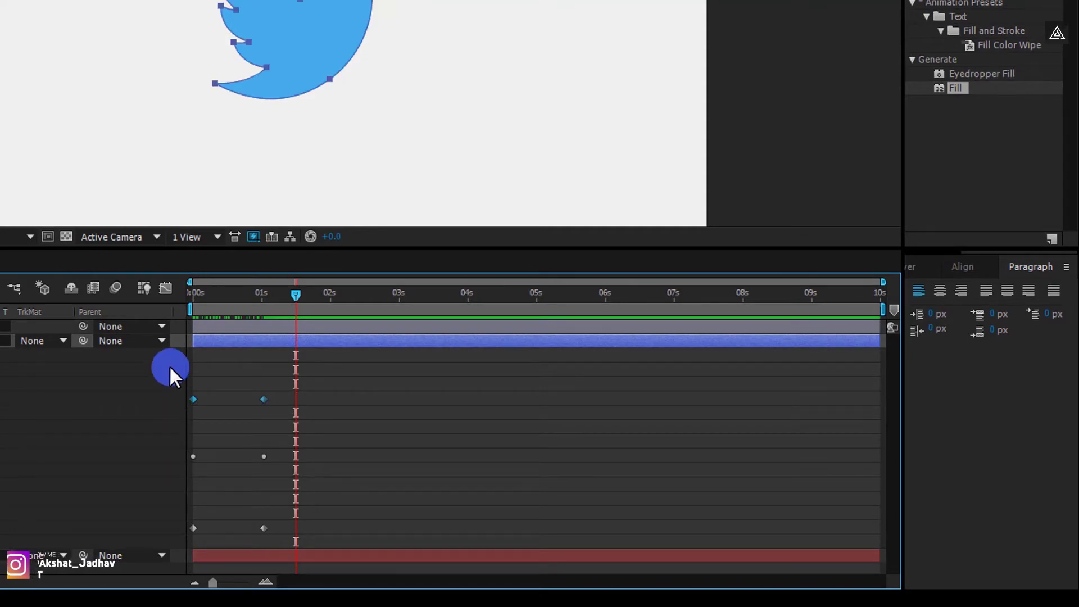
pyautogui.press('F9')
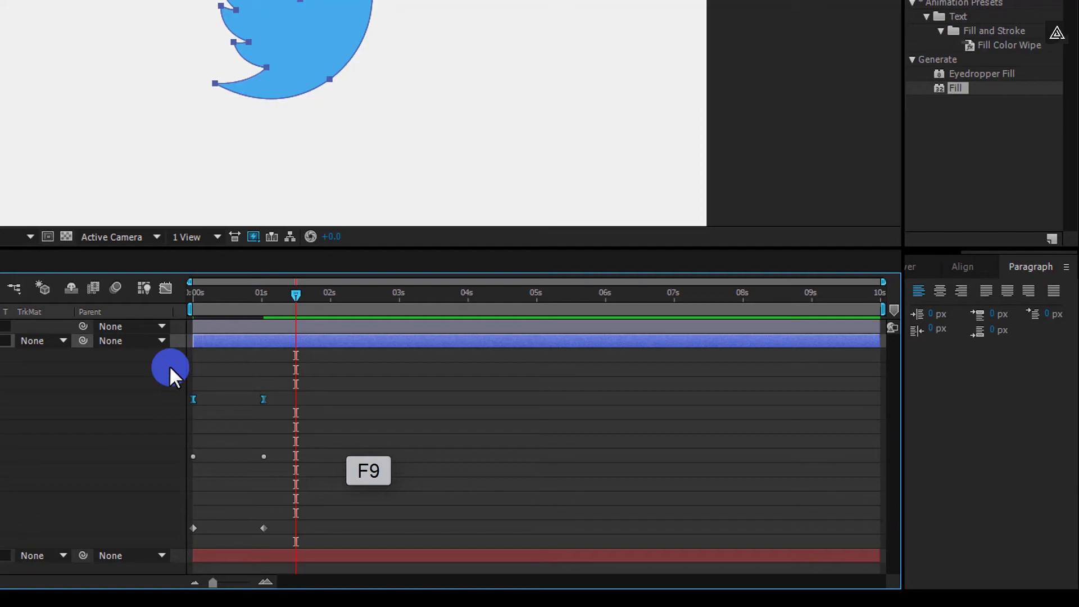
pyautogui.click(166, 288)
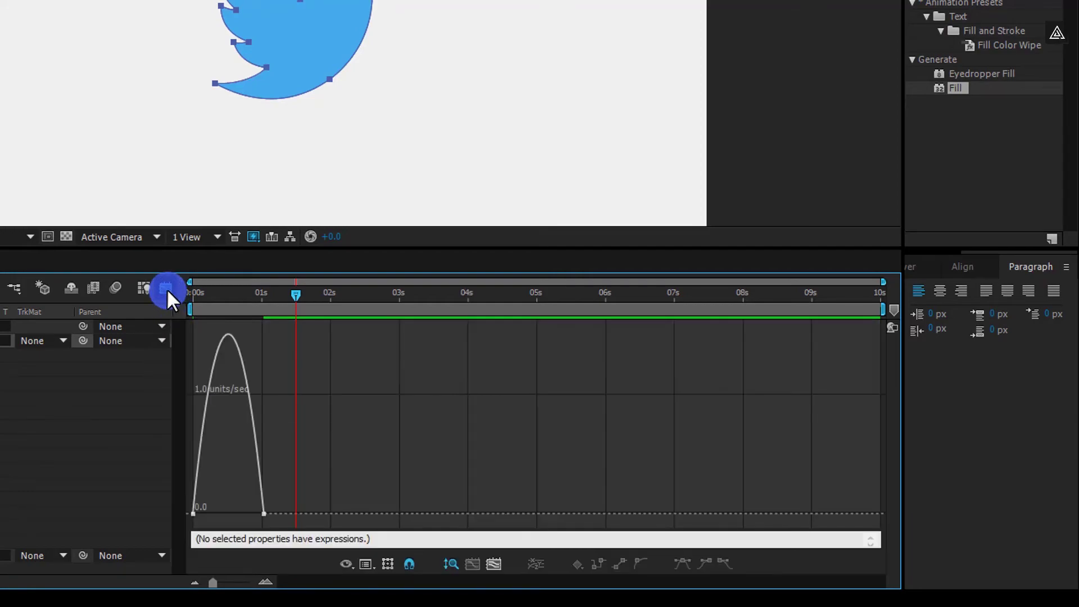
pyautogui.moveTo(304, 493)
pyautogui.mouseDown()
pyautogui.moveTo(248, 524)
pyautogui.moveTo(227, 513)
pyautogui.mouseUp()
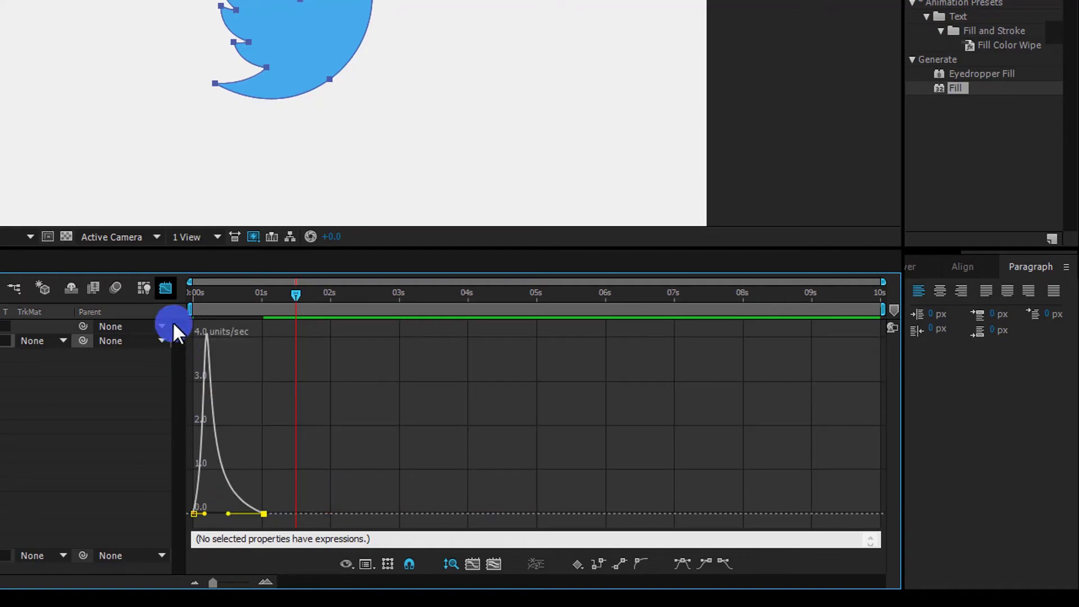
pyautogui.click(166, 289)
# Easy Ease both Rotation keyframes and preview the morph from the start.
pyautogui.click(259, 465)
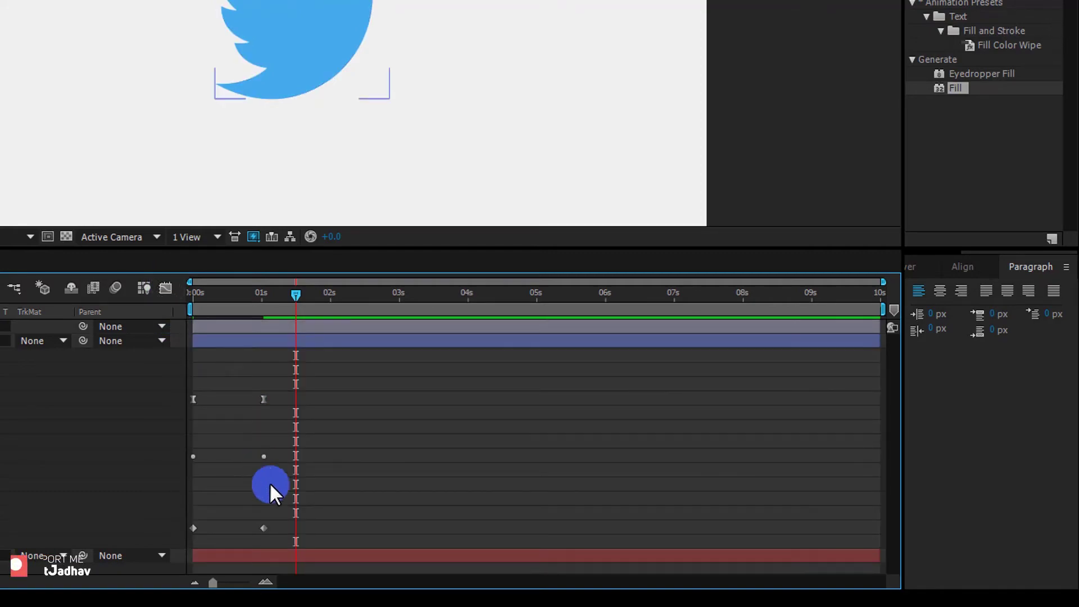
pyautogui.moveTo(281, 502); pyautogui.dragTo(188, 539)
pyautogui.press('F9')
pyautogui.click(272, 388)
pyautogui.moveTo(217, 308); pyautogui.dragTo(242, 340)
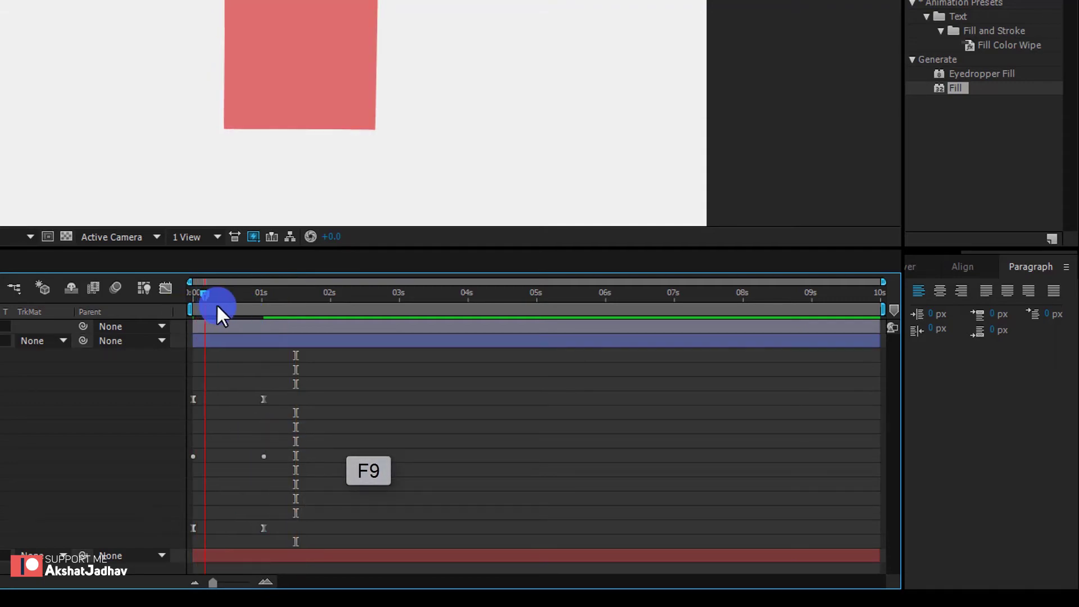
pyautogui.press('space')
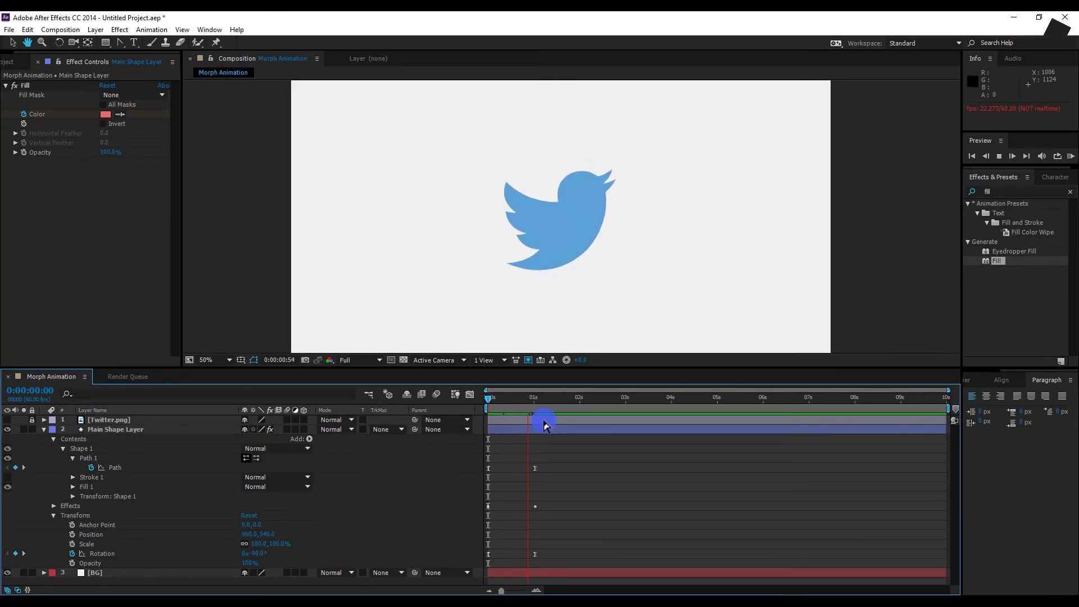
# Move the Fill Color keyframe earlier to frame 48 and preview the result.
pyautogui.click(535, 399)
pyautogui.moveTo(545, 454)
pyautogui.mouseDown()
pyautogui.moveTo(541, 549)
pyautogui.moveTo(517, 554)
pyautogui.mouseUp()
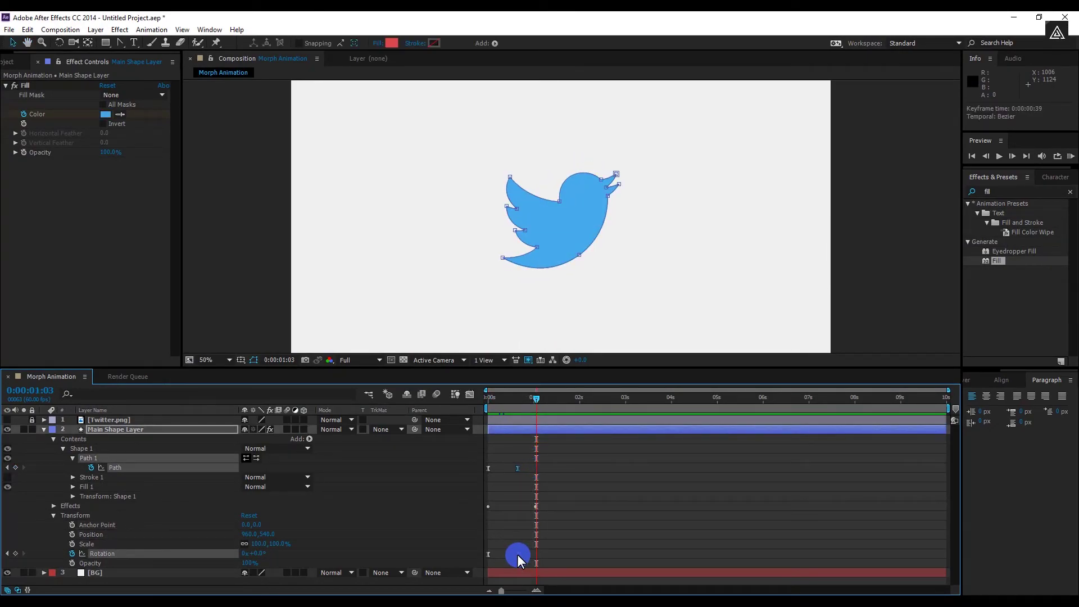
pyautogui.click(53, 505)
pyautogui.click(62, 516)
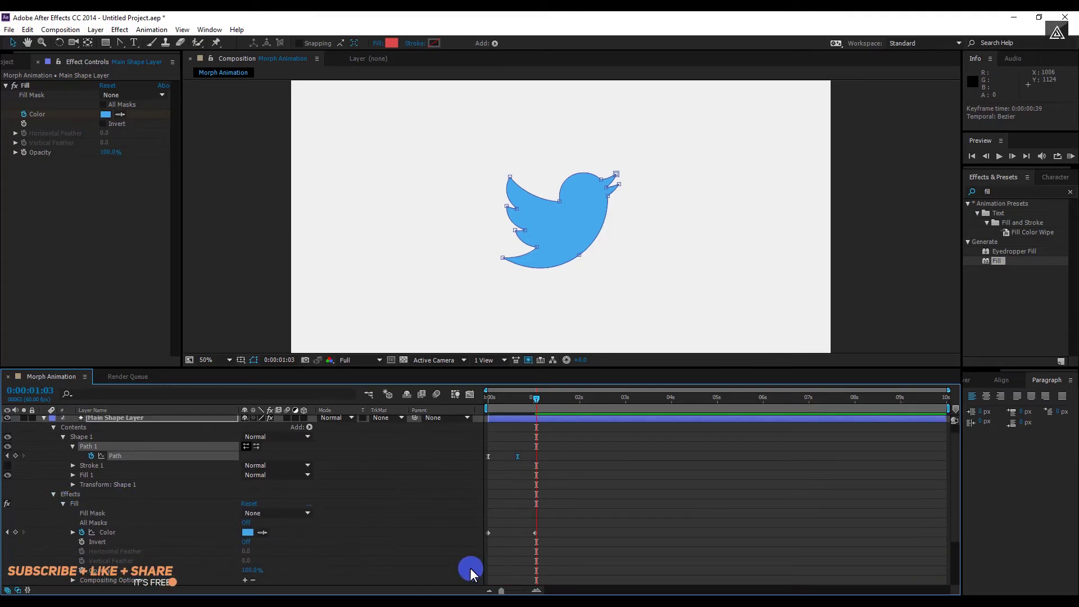
pyautogui.moveTo(535, 532); pyautogui.dragTo(523, 533)
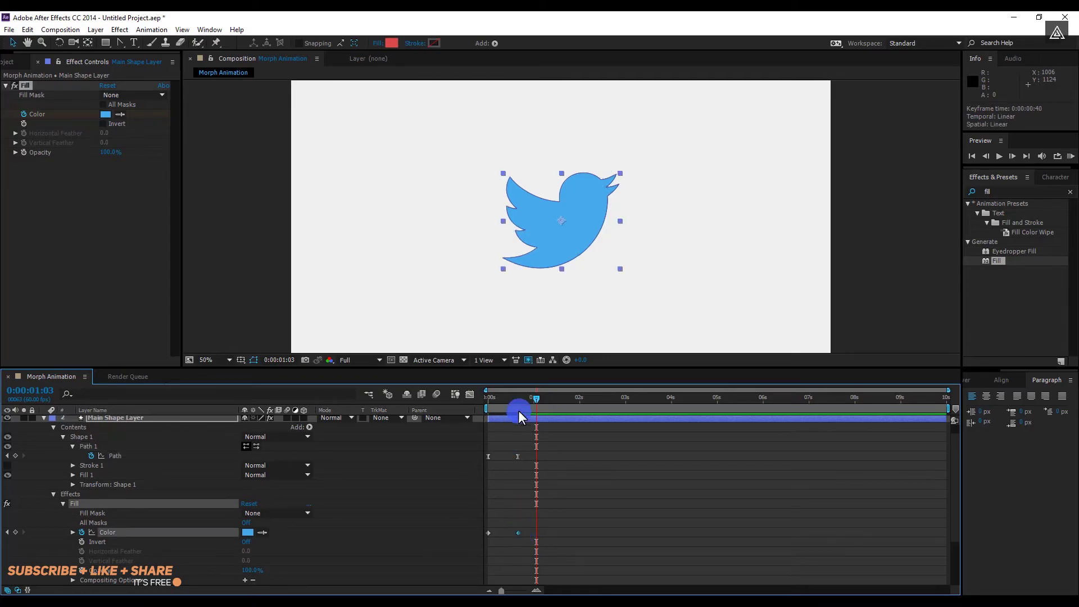
pyautogui.moveTo(520, 407); pyautogui.dragTo(477, 405)
pyautogui.press('space')
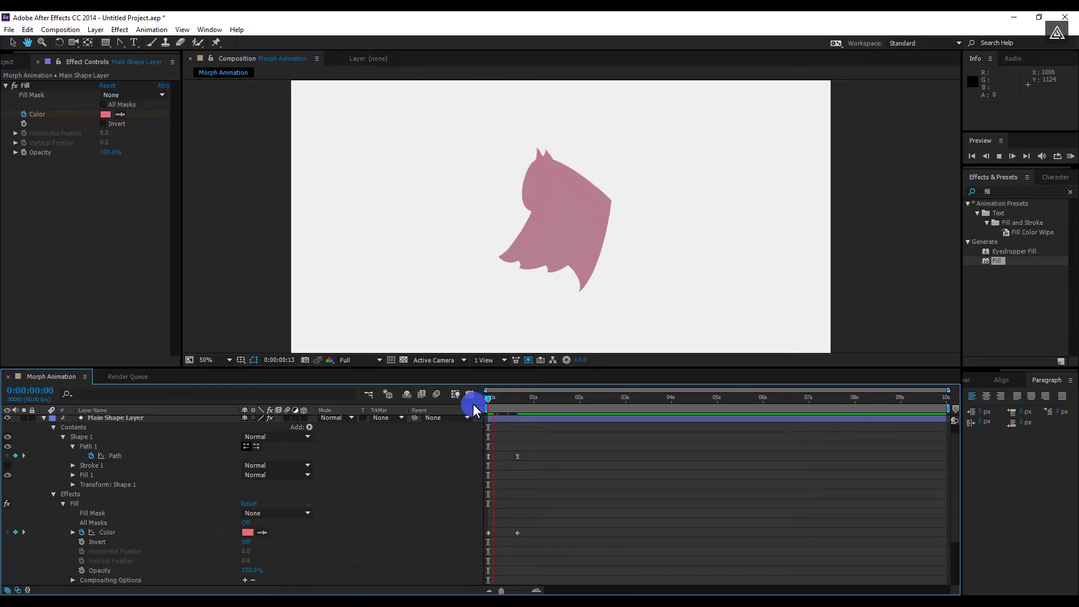
pyautogui.click(519, 410)
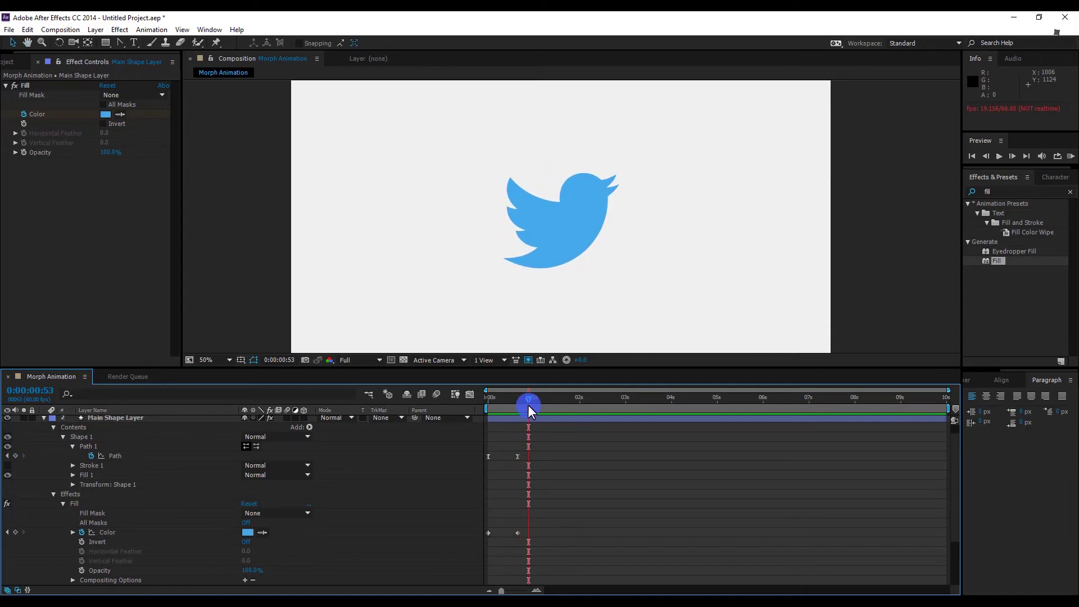
# End the work area at the current frame, collapse the layer, enlarge the viewer and re-preview.
pyautogui.press('n')
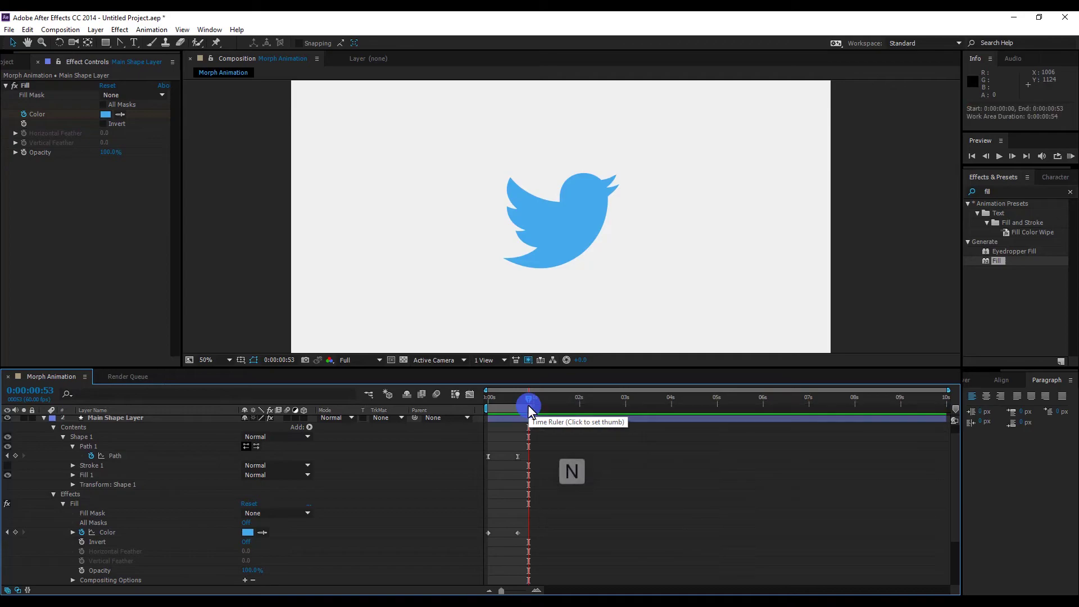
pyautogui.click(45, 418)
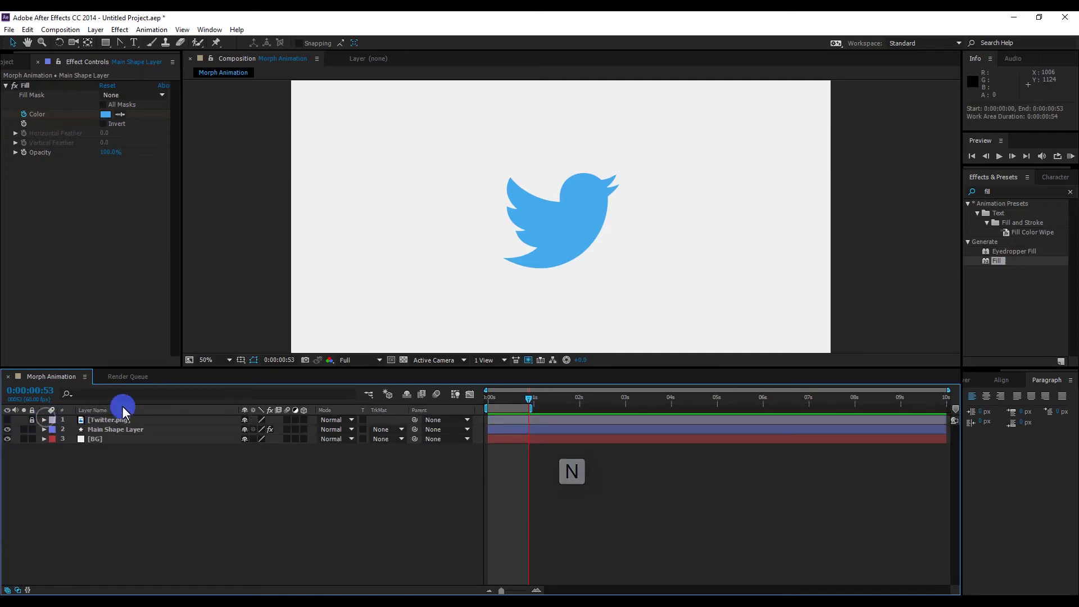
pyautogui.moveTo(272, 367); pyautogui.dragTo(261, 467)
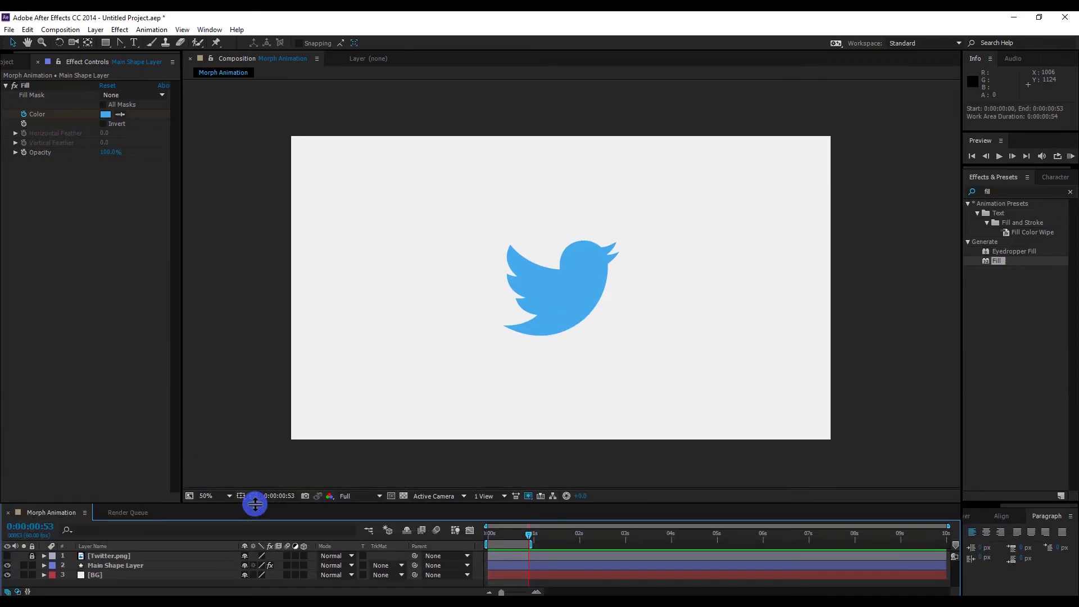
pyautogui.click(489, 499)
pyautogui.press('space')
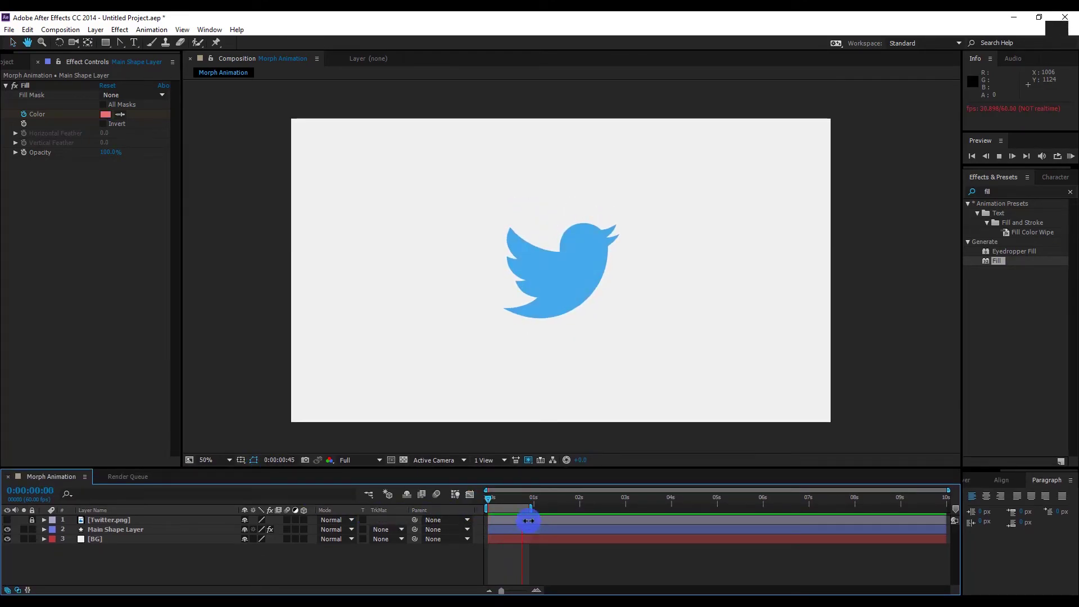
pyautogui.click(491, 498)
pyautogui.moveTo(492, 503)
pyautogui.mouseDown()
pyautogui.moveTo(517, 501)
pyautogui.moveTo(490, 509)
pyautogui.mouseUp()
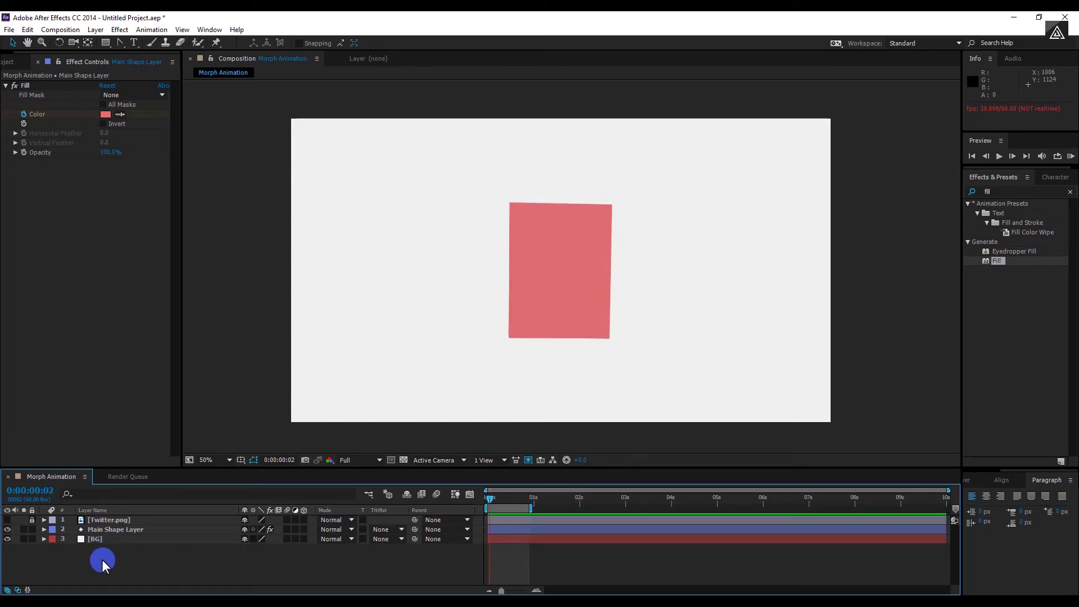
# Raise the Rotation keyframe's ease influence to roughly 76% in the Graph Editor, then preview.
pyautogui.click(116, 531)
pyautogui.moveTo(230, 467); pyautogui.dragTo(236, 309)
pyautogui.press('u')
pyautogui.press('space')
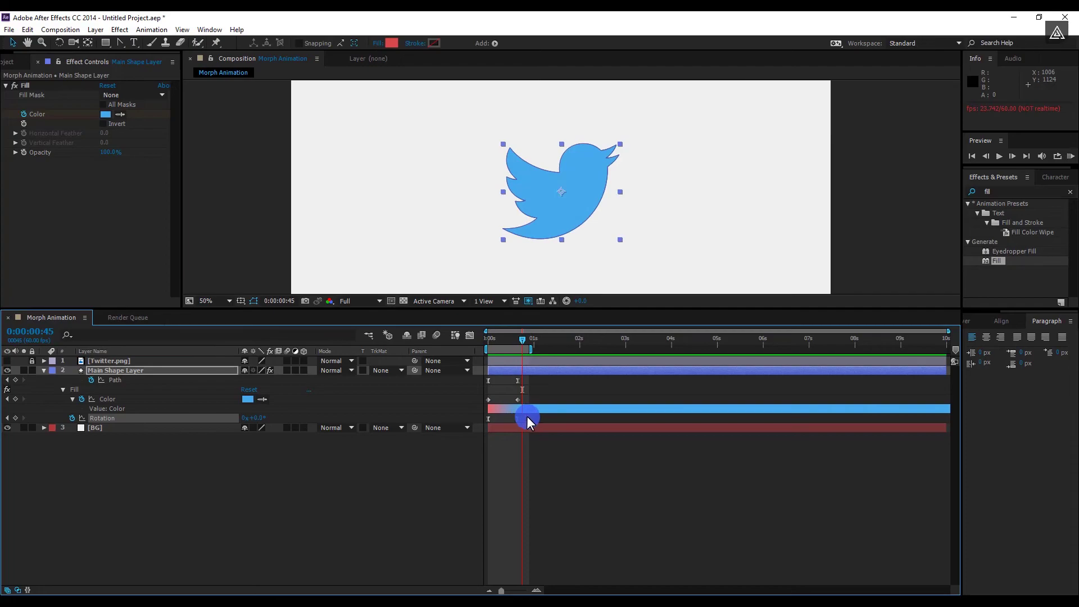
pyautogui.hotkey('shift', 'F3')
pyautogui.moveTo(498, 541); pyautogui.dragTo(508, 542)
pyautogui.hotkey('shift', 'F3')
pyautogui.press('space')
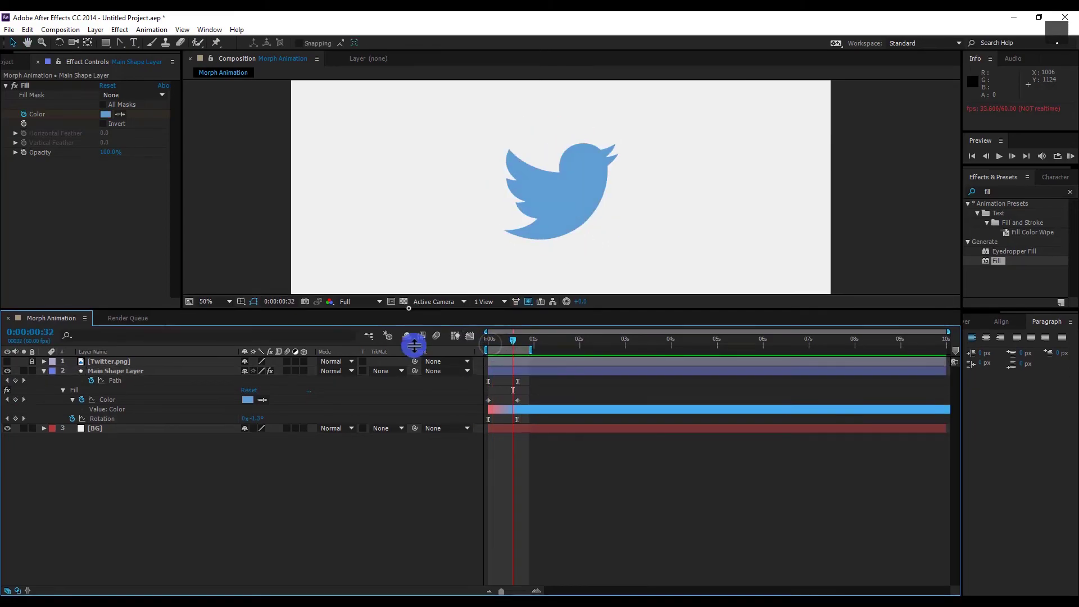
pyautogui.press('space')
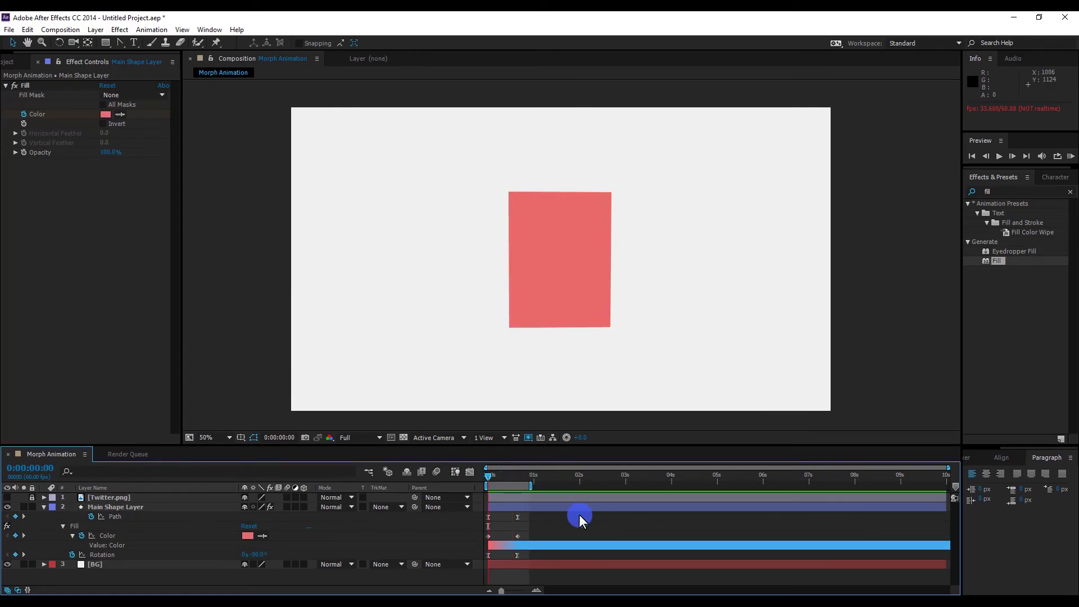